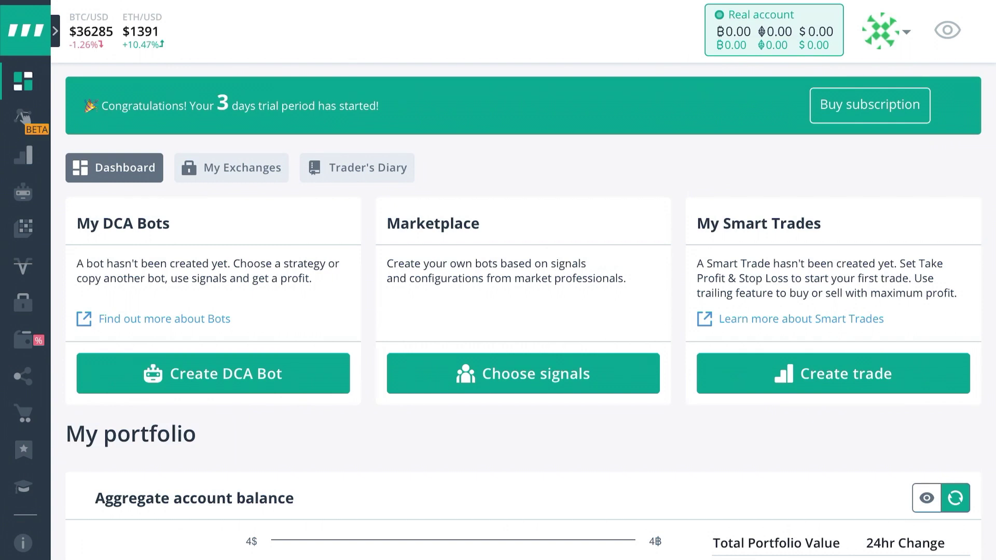
Look over the dashboard's portfolio balance, connected Binance exchanges and live trades feed
scroll(523, 312, down, 5)
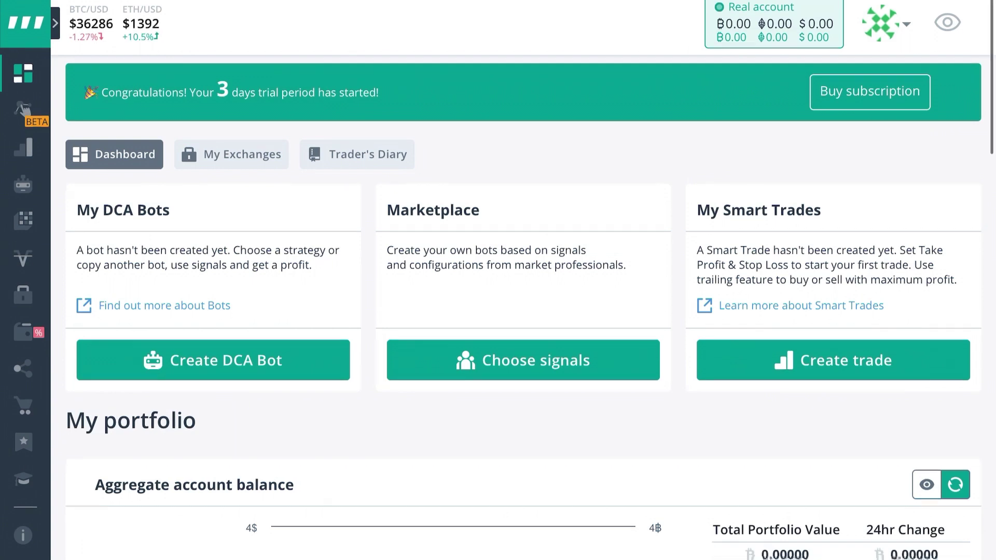
scroll(523, 311, down, 1)
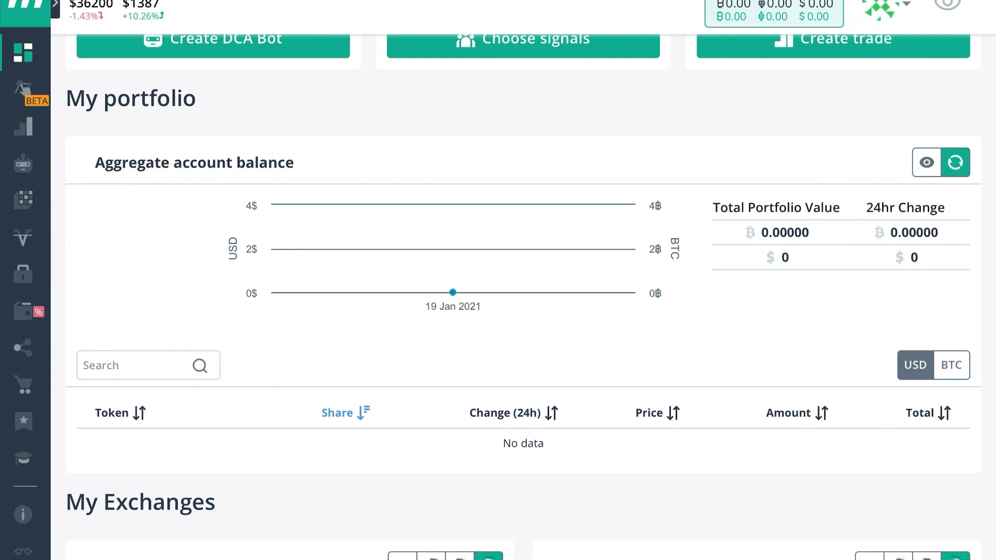
scroll(524, 297, down, 6)
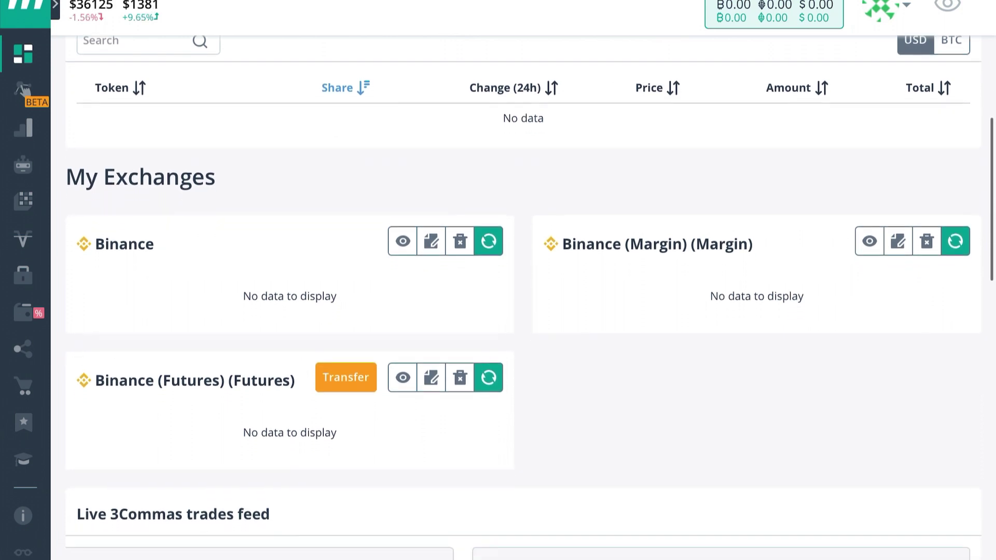
scroll(524, 298, down, 1)
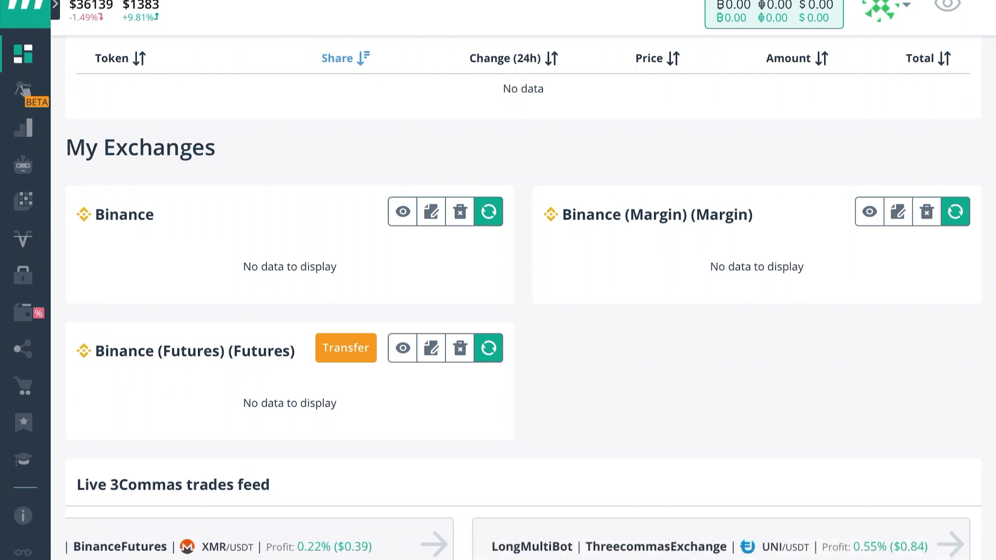
scroll(529, 302, down, 1)
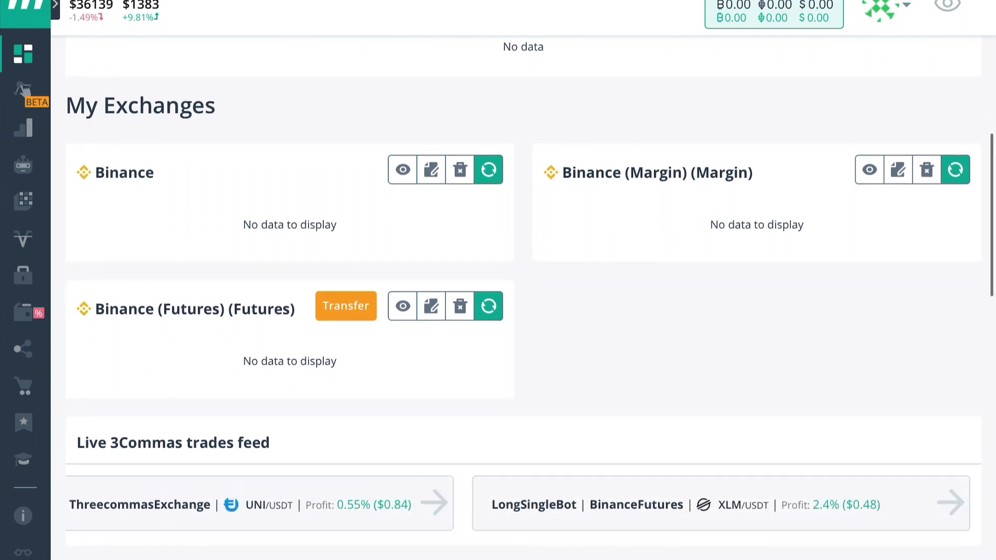
scroll(524, 299, down, 1)
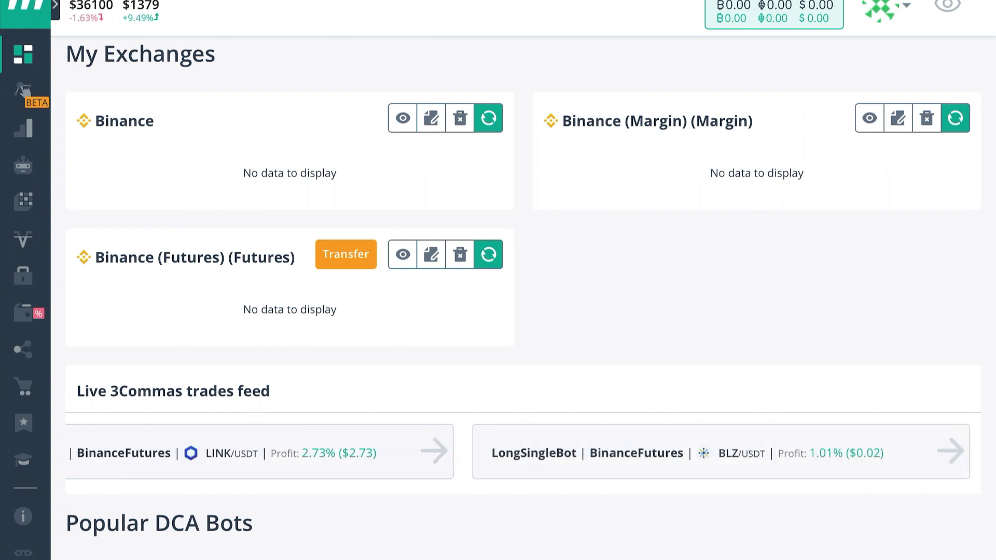
scroll(519, 286, down, 6)
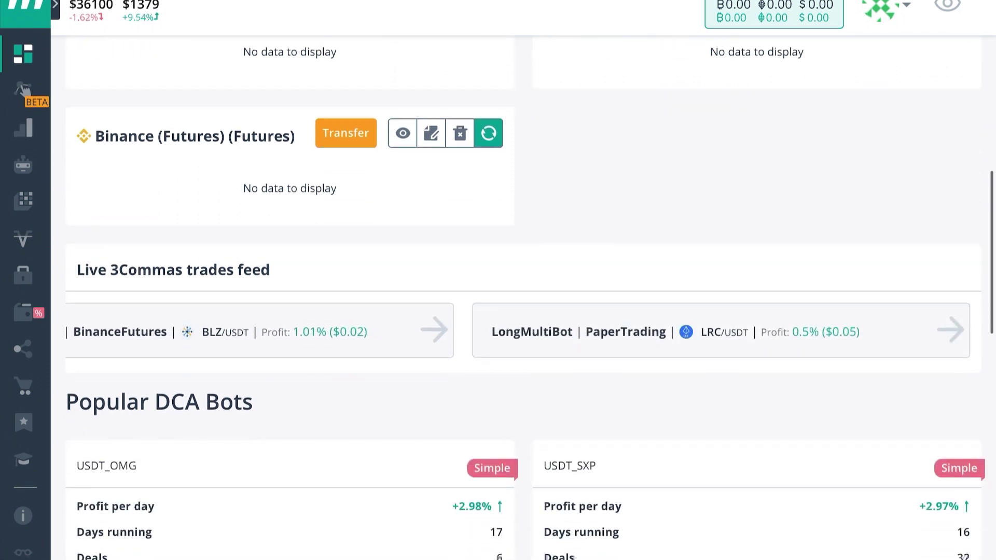
Examine the popular DCA bots and the table of supported exchanges on the dashboard
scroll(520, 286, down, 3)
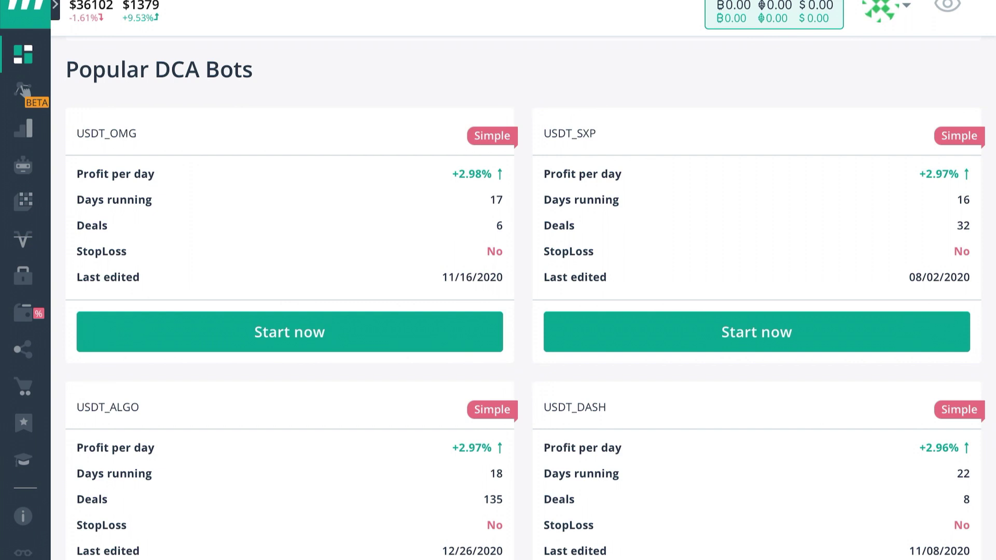
scroll(518, 286, down, 2)
scroll(519, 285, up, 2)
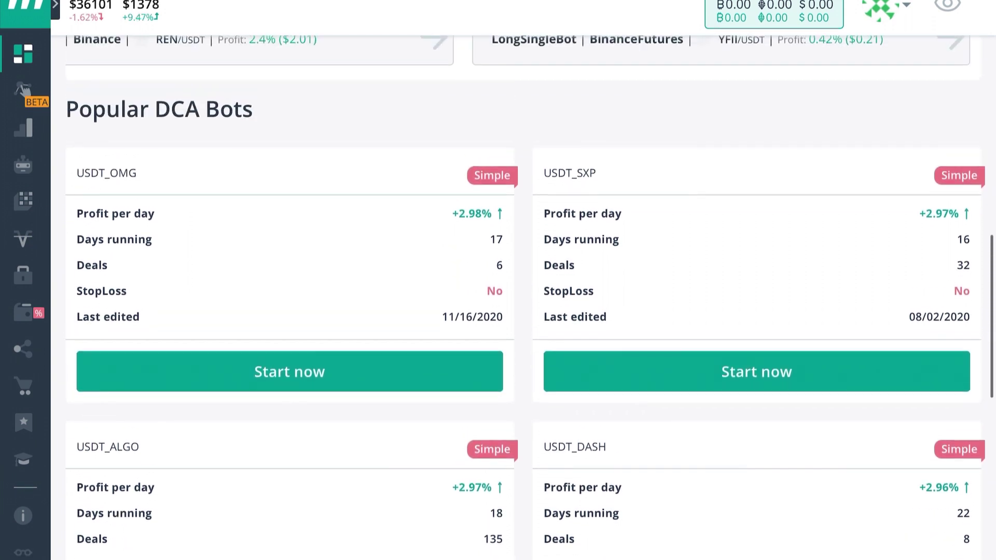
scroll(520, 286, down, 4)
scroll(519, 286, down, 3)
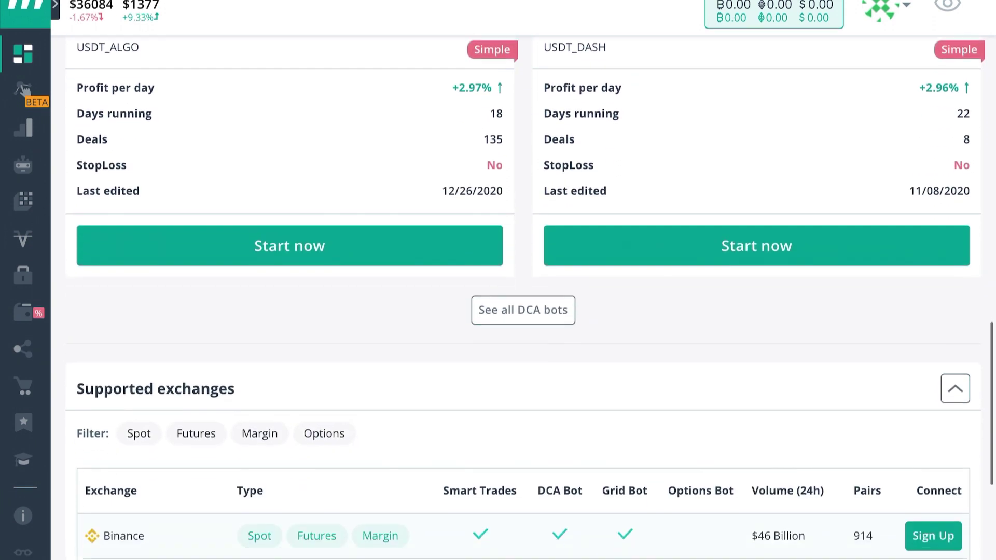
scroll(520, 285, up, 5)
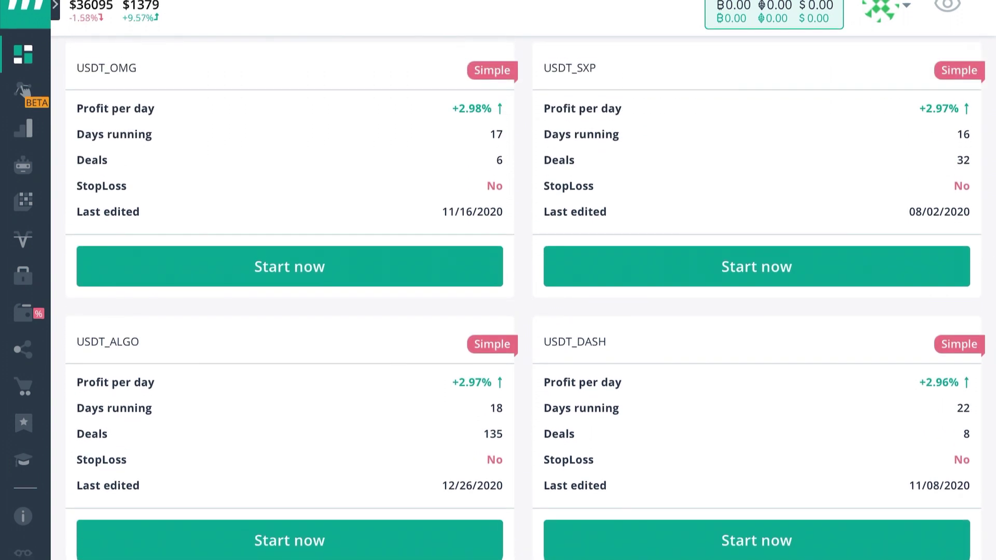
scroll(523, 280, down, 9)
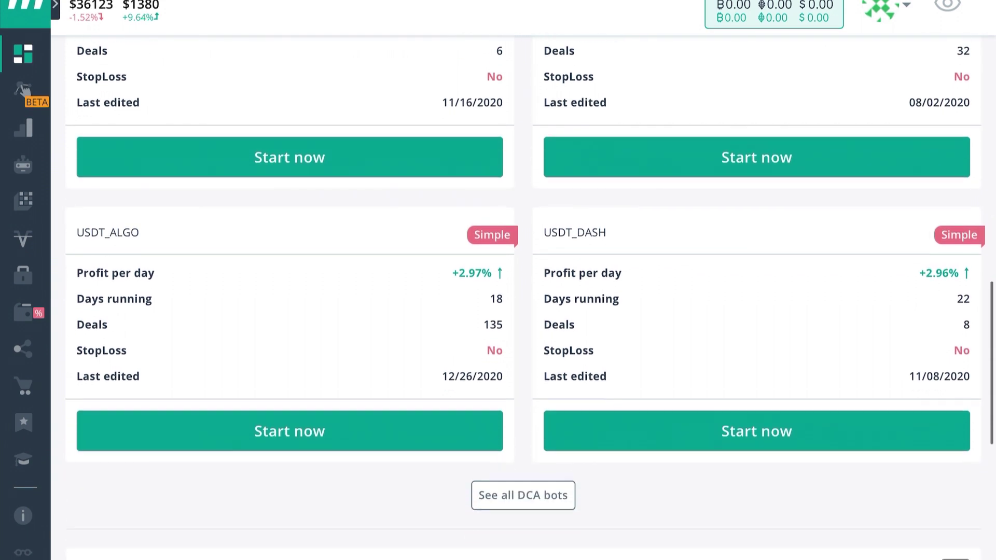
scroll(523, 280, down, 3)
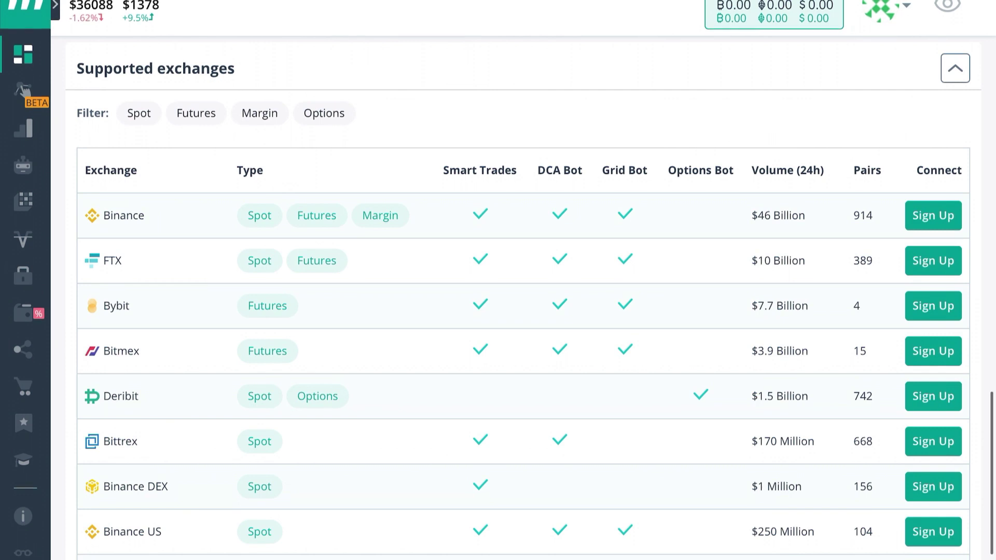
scroll(523, 280, down, 2)
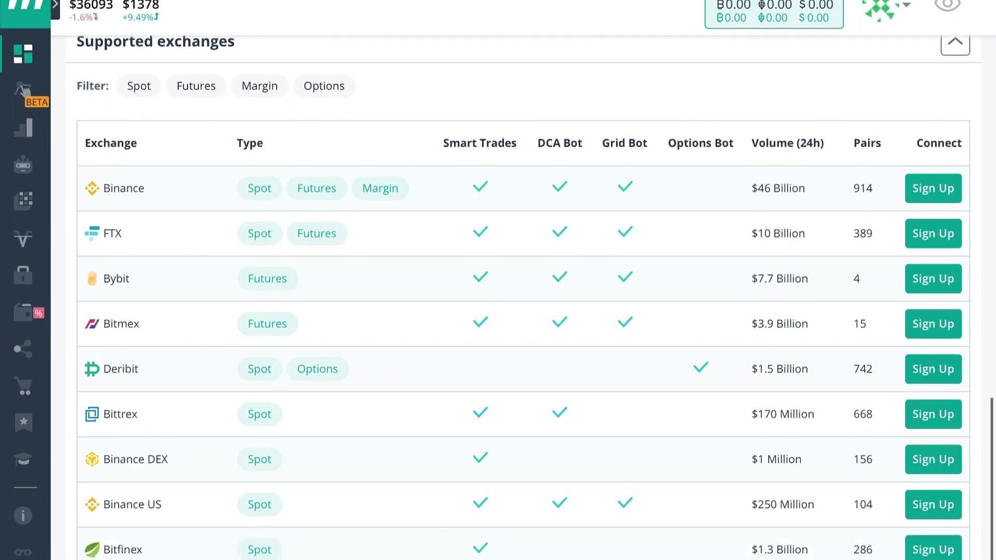
scroll(523, 281, down, 6)
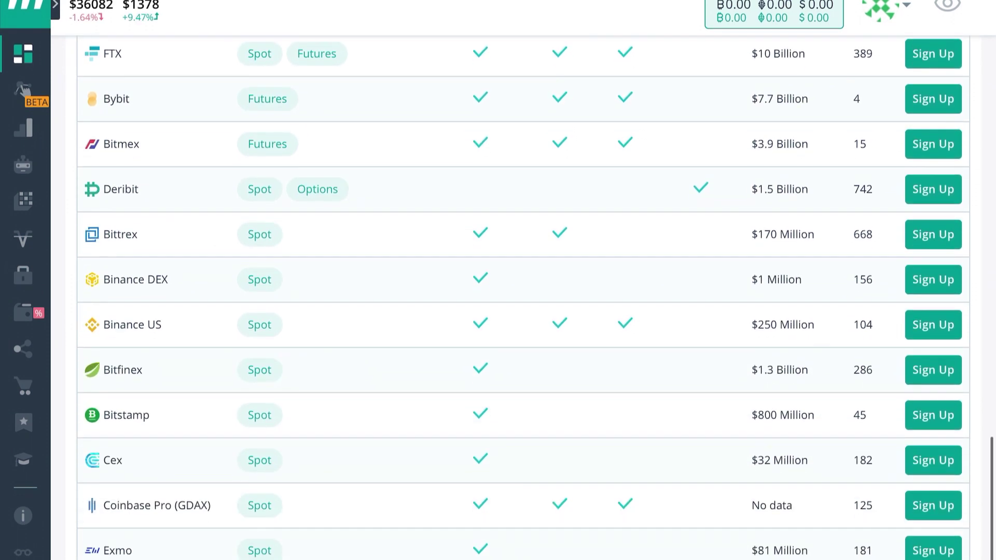
scroll(523, 281, up, 7)
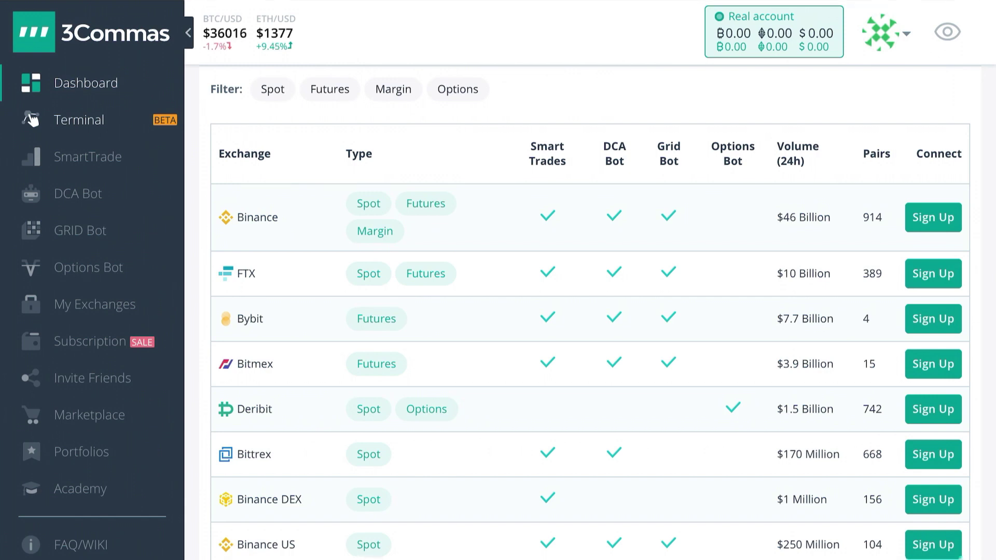
Open the Terminal page and look over its account, market and chart layout
click(31, 121)
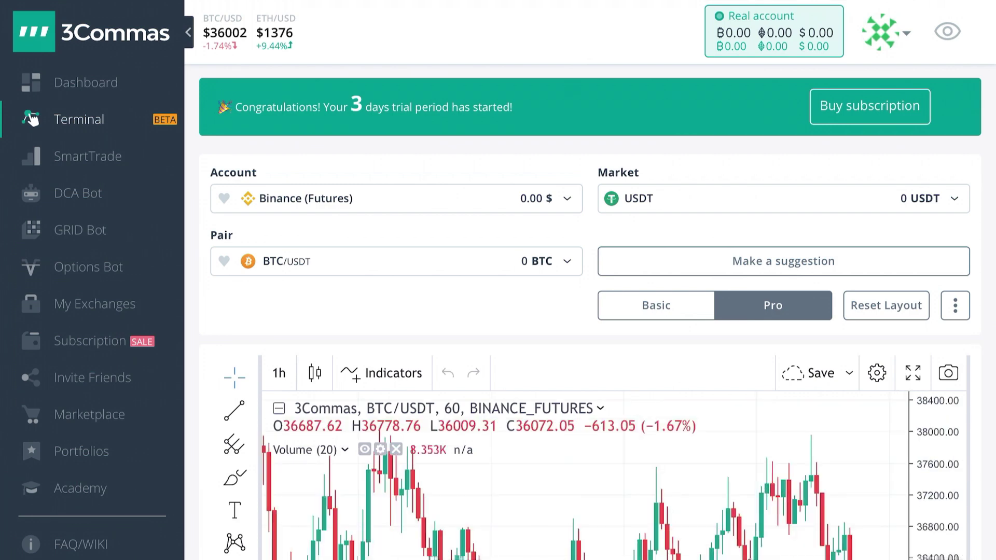
scroll(590, 311, down, 6)
scroll(31, 91, down, 4)
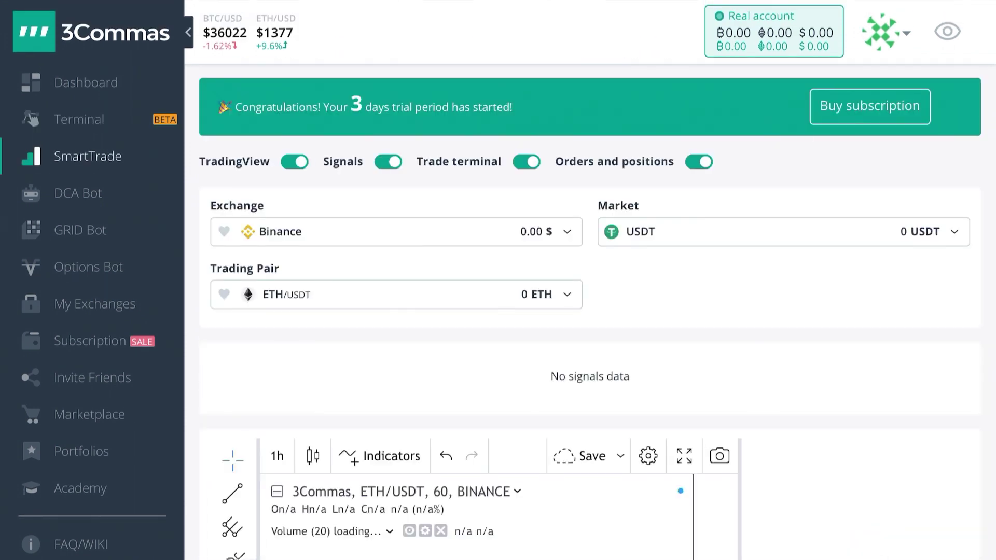
Check which exchanges, markets and trading pairs can be chosen on the SmartTrade page
click(396, 231)
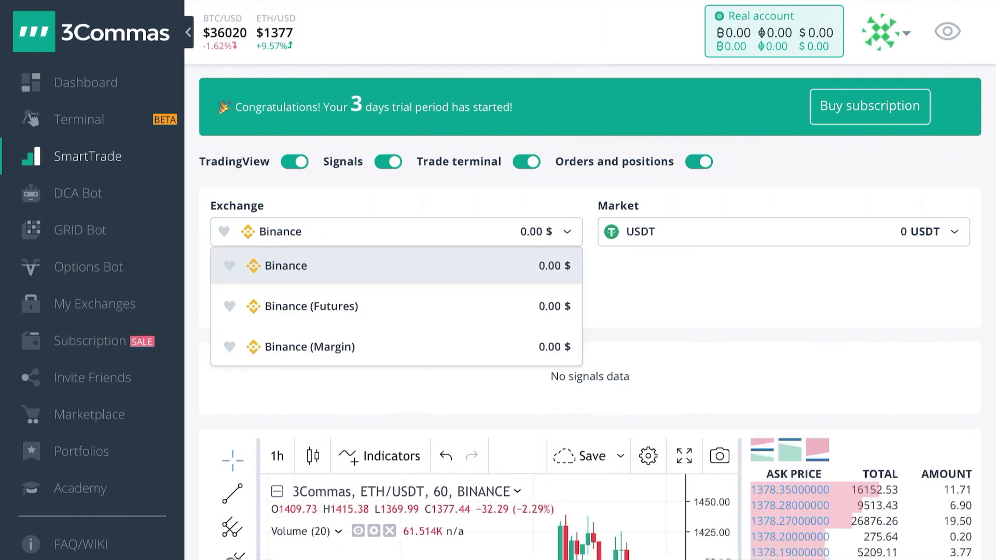
key(Escape)
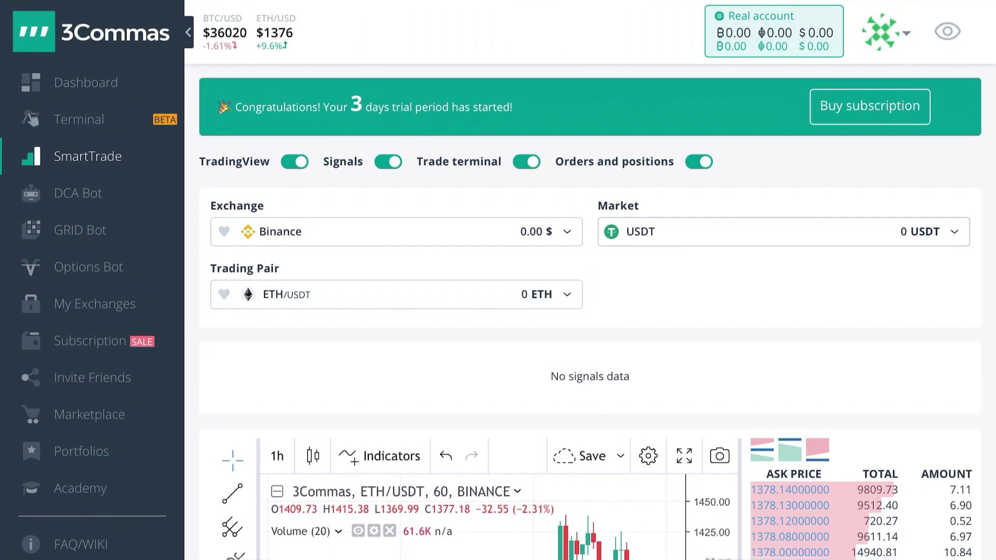
click(783, 231)
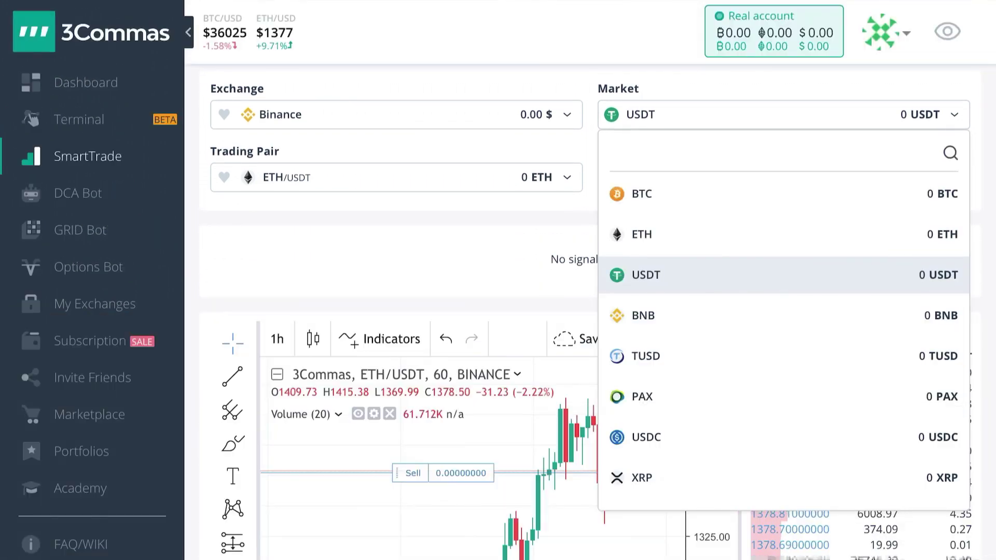
click(396, 177)
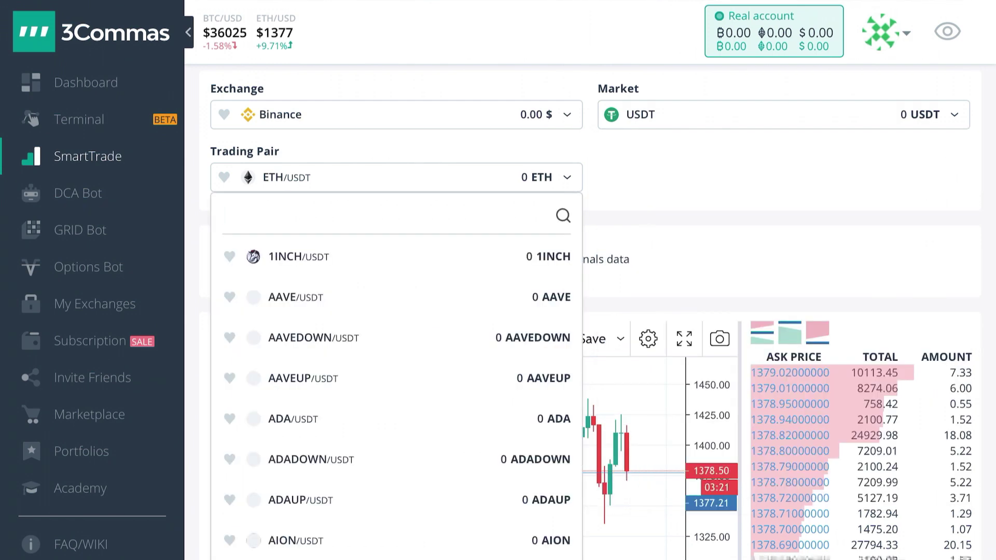
key(Escape)
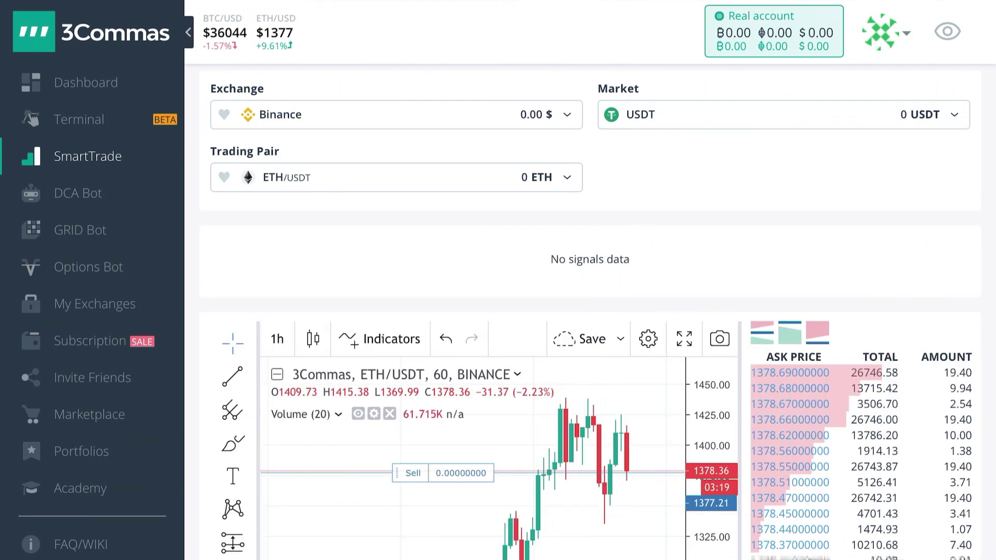
Browse the list of indicators available for the ETH/USDT chart
scroll(596, 312, down, 5)
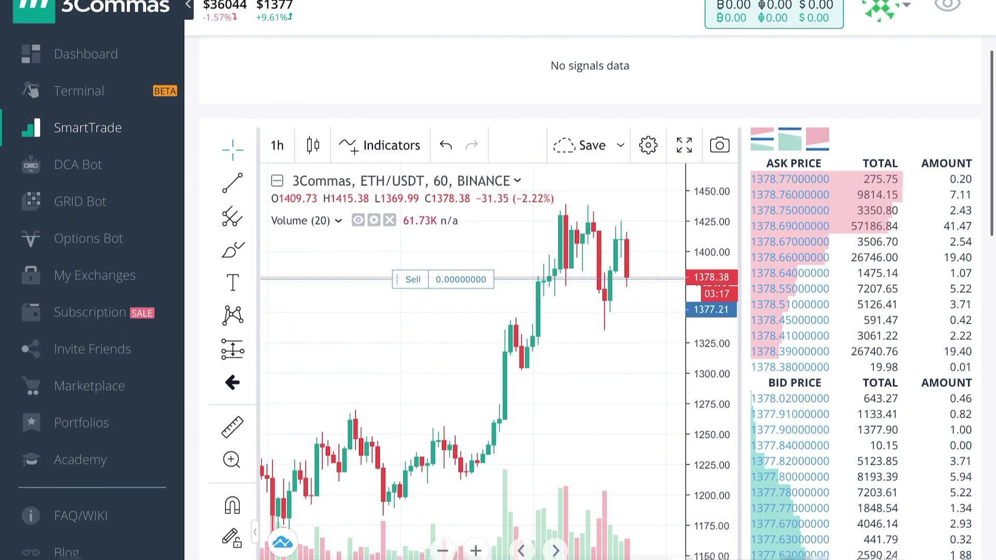
click(380, 145)
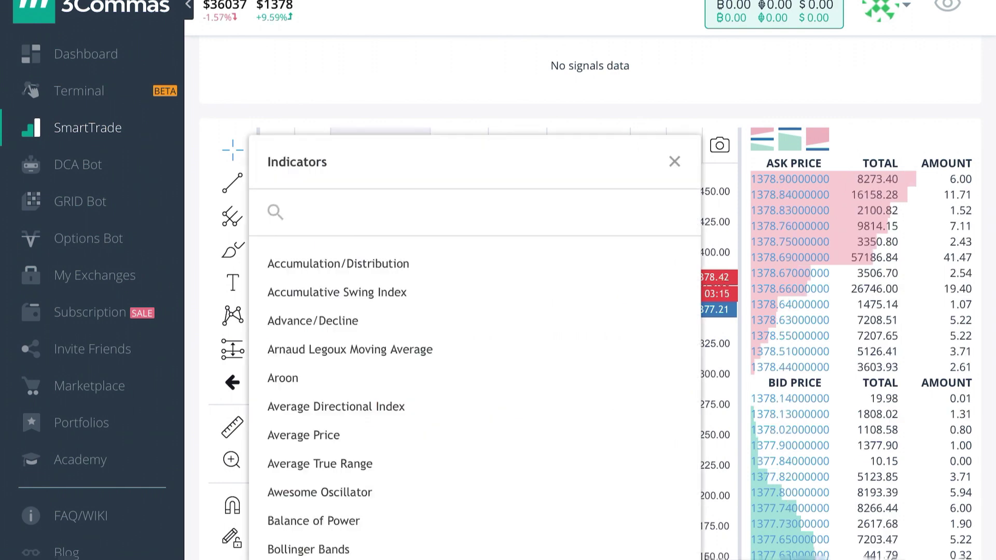
scroll(475, 400, down, 15)
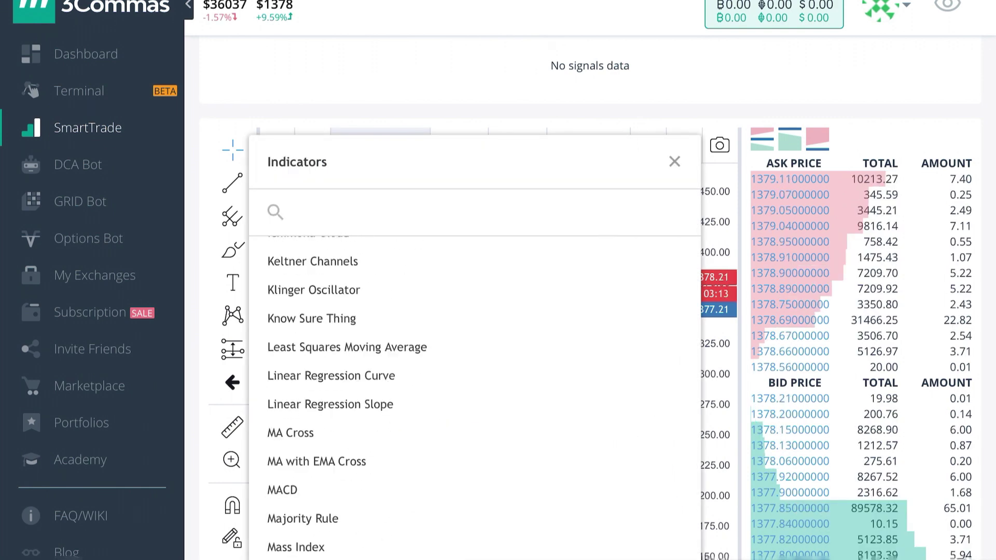
scroll(475, 399, down, 4)
key(Escape)
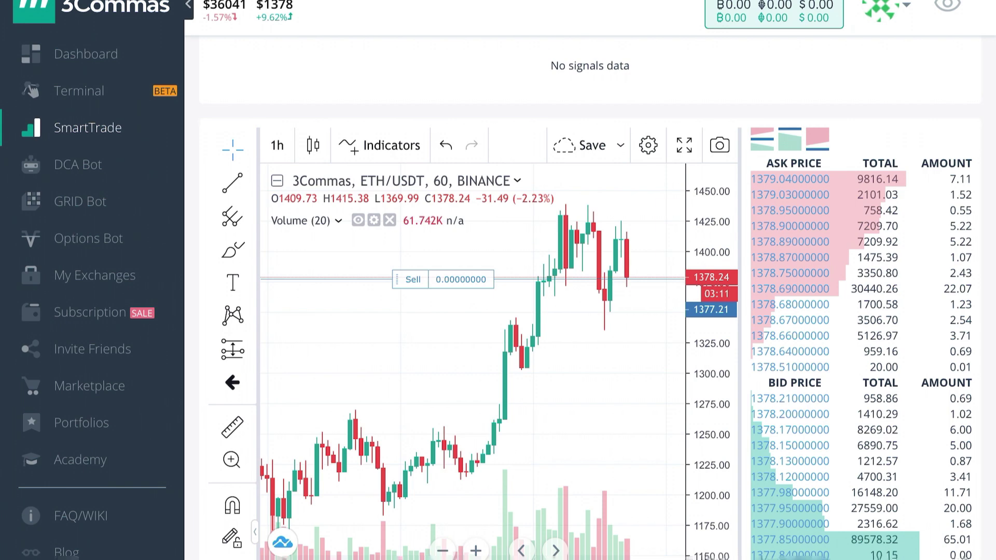
Find "Rsi" among the indicators and add the Relative Strength Index to the ETH/USDT chart
click(380, 146)
text(R)
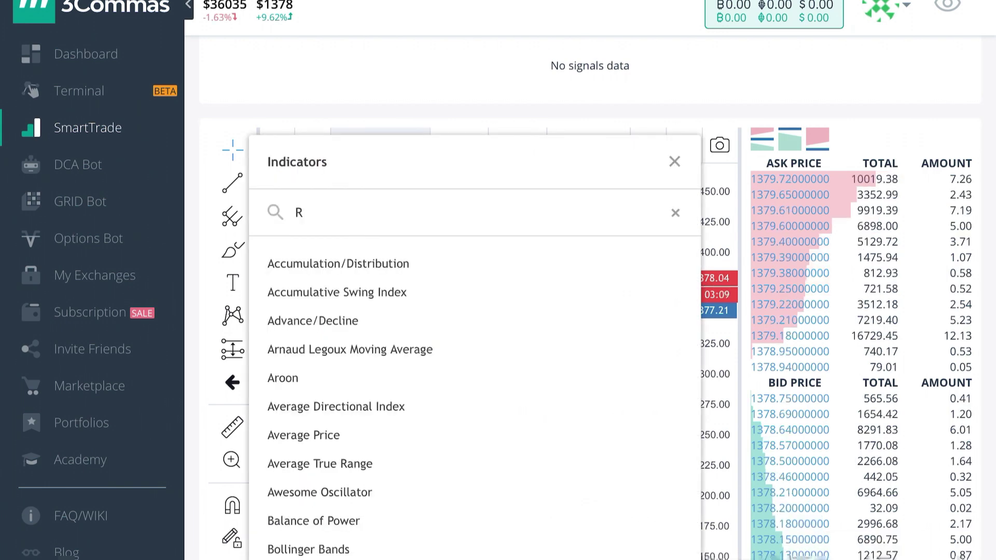
text(sd)
key(ctrl+a)
text(Rsi)
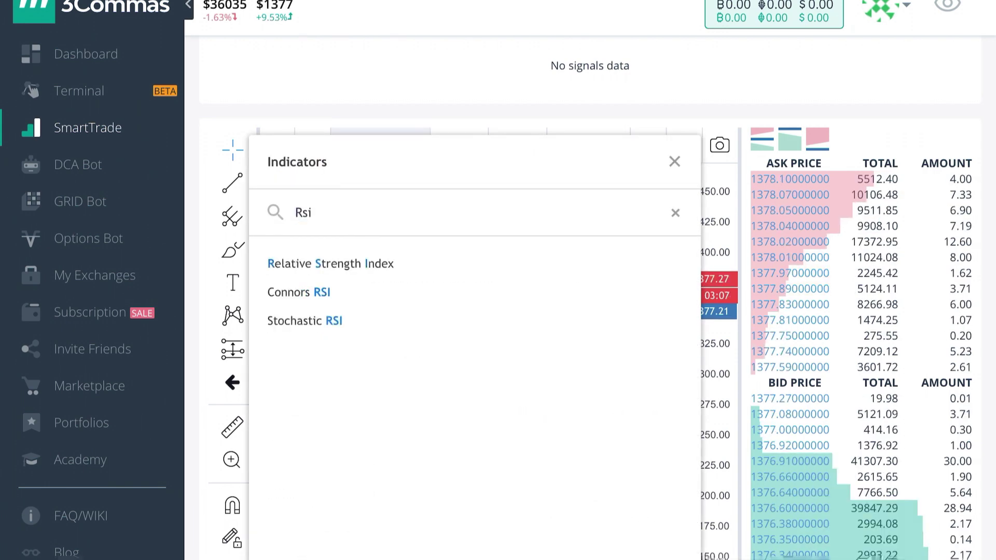
click(331, 263)
key(Escape)
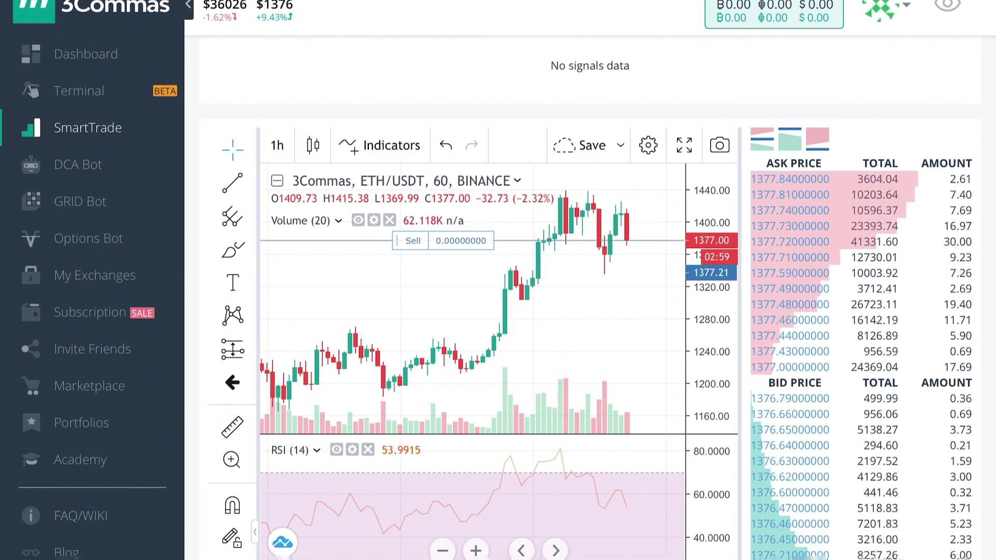
Look through the Smart Cover, Smart Sell and Smart Trade order forms beneath the chart
scroll(590, 311, down, 6)
scroll(590, 311, down, 2)
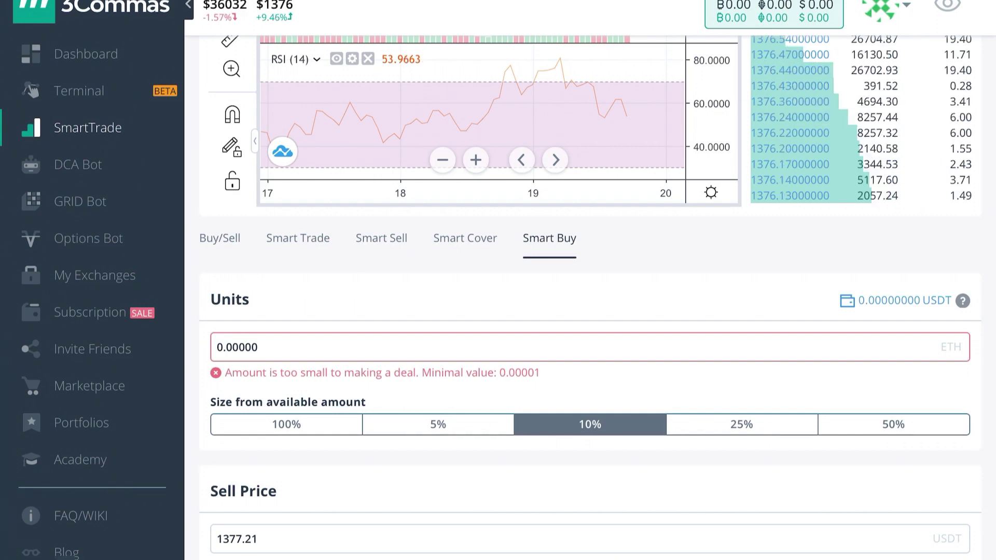
click(465, 238)
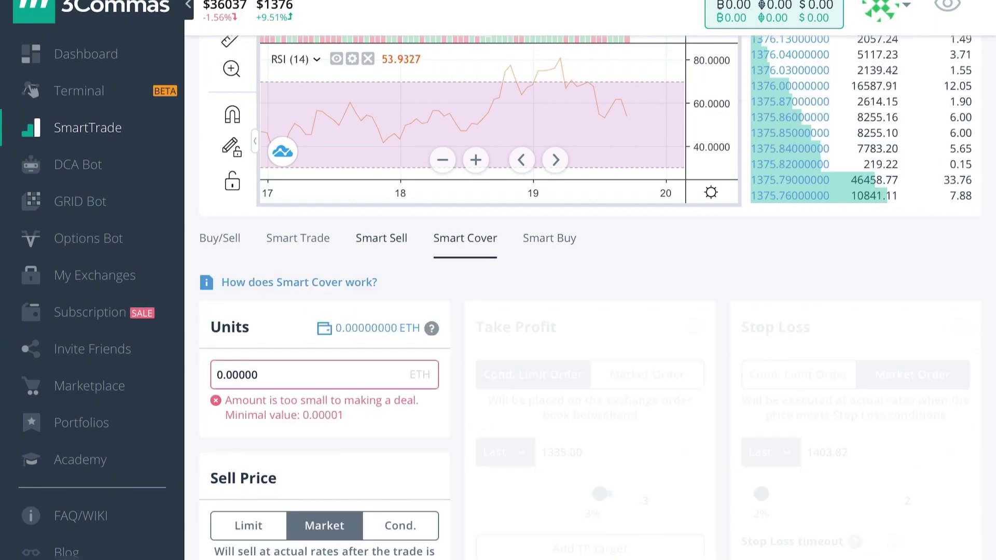
click(381, 238)
click(298, 239)
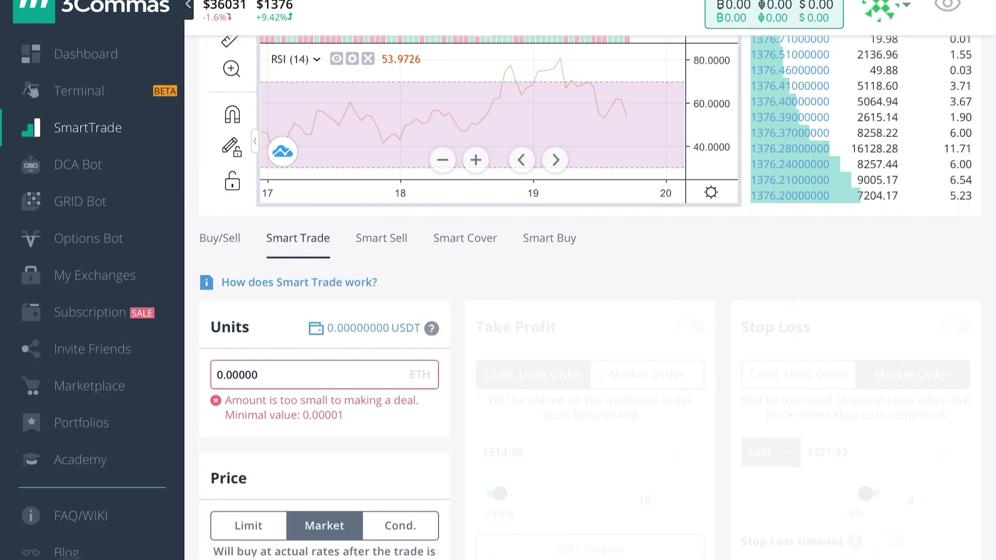
scroll(597, 296, down, 3)
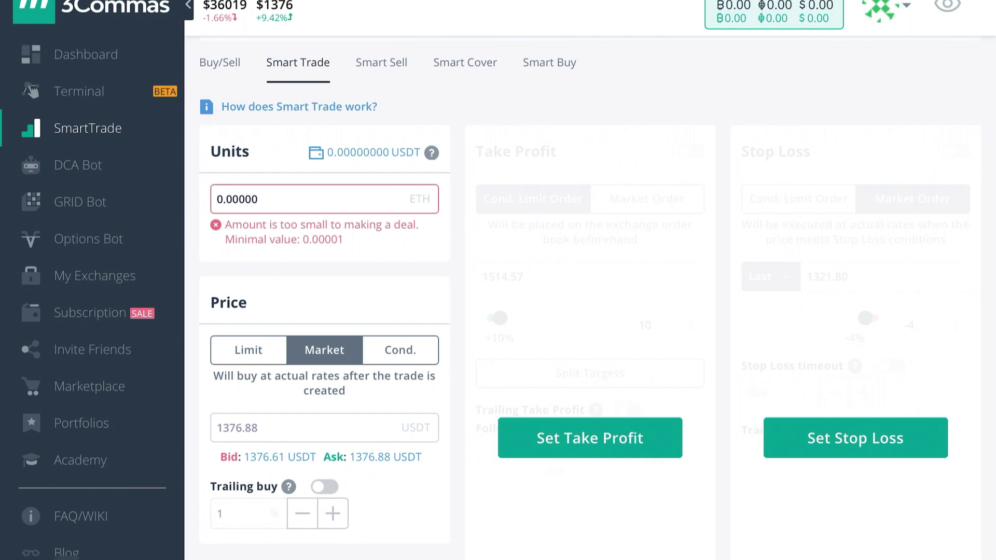
scroll(589, 296, up, 4)
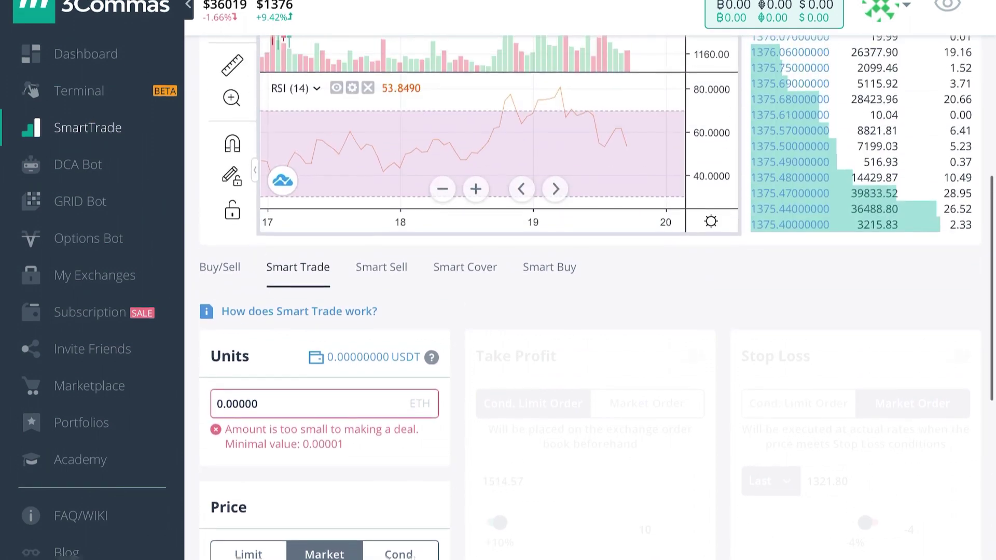
Show the Buy/Sell order form beneath the SmartTrade chart and look through its Buy and Sell sections
scroll(590, 296, down, 3)
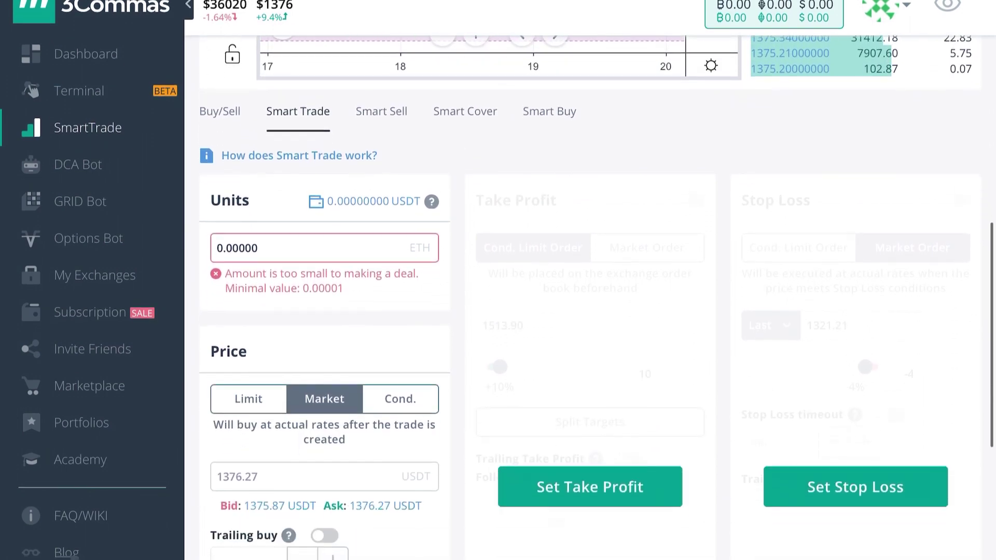
click(219, 111)
scroll(589, 296, down, 2)
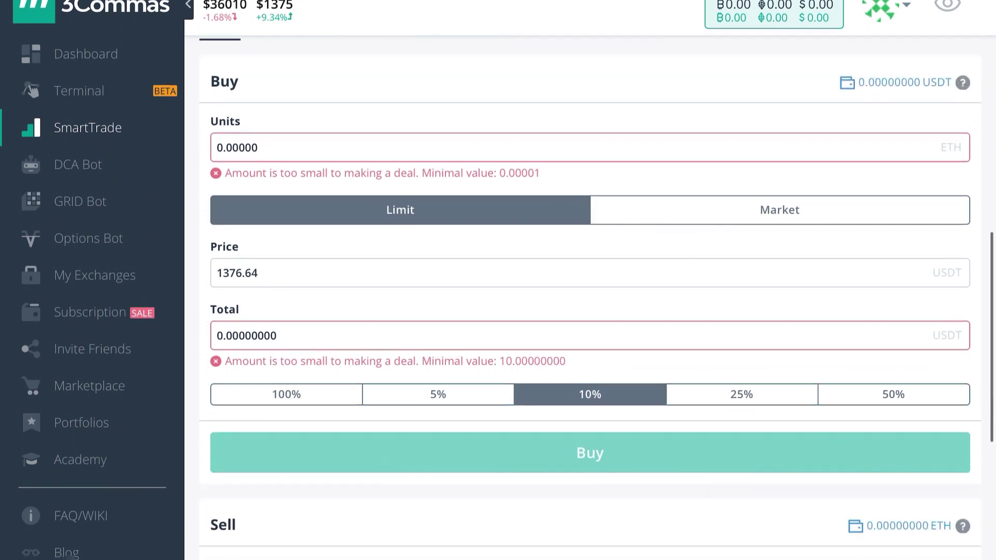
scroll(589, 295, down, 2)
scroll(589, 296, up, 3)
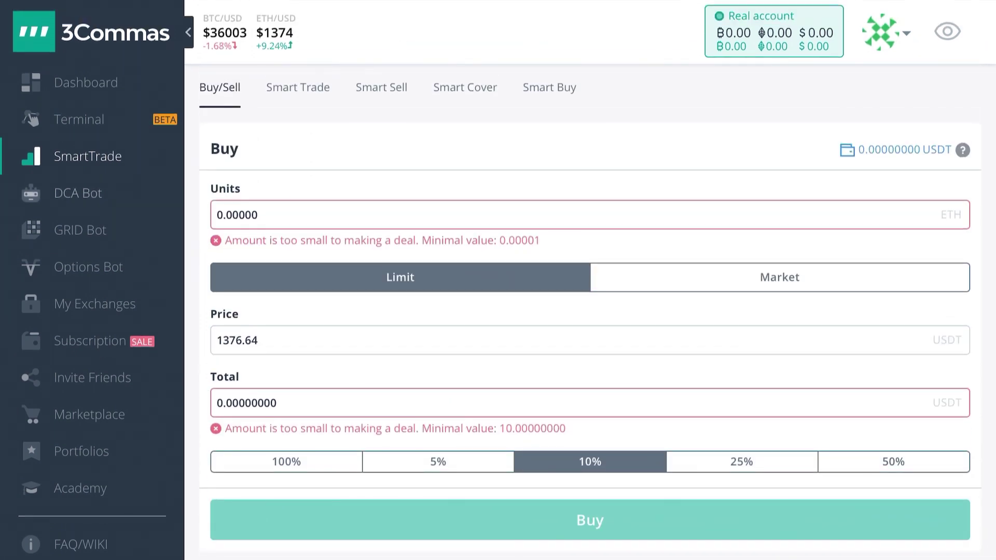
Open the DCA Bot page and examine the advanced bot settings, from trading pairs and strategy through safety orders to stop loss
click(78, 194)
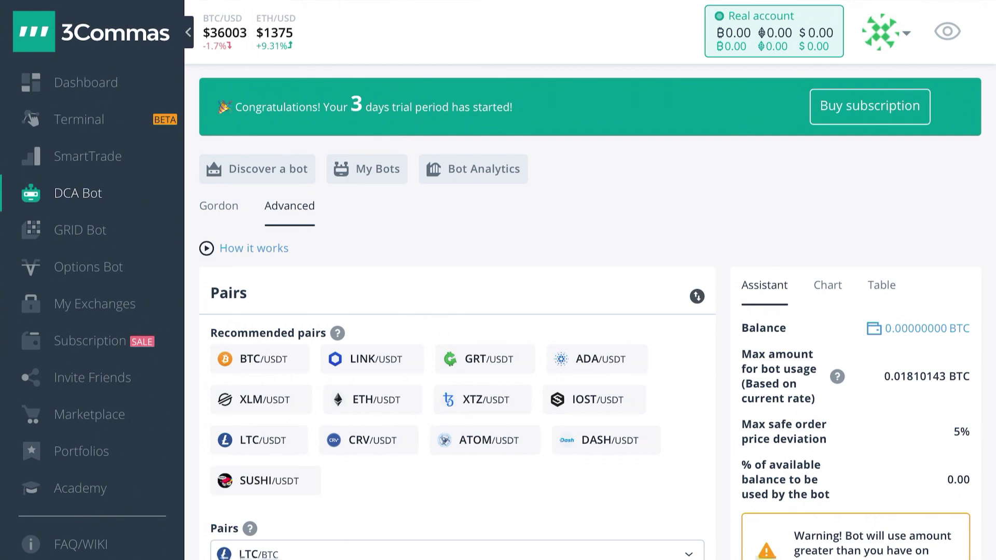
scroll(590, 311, down, 4)
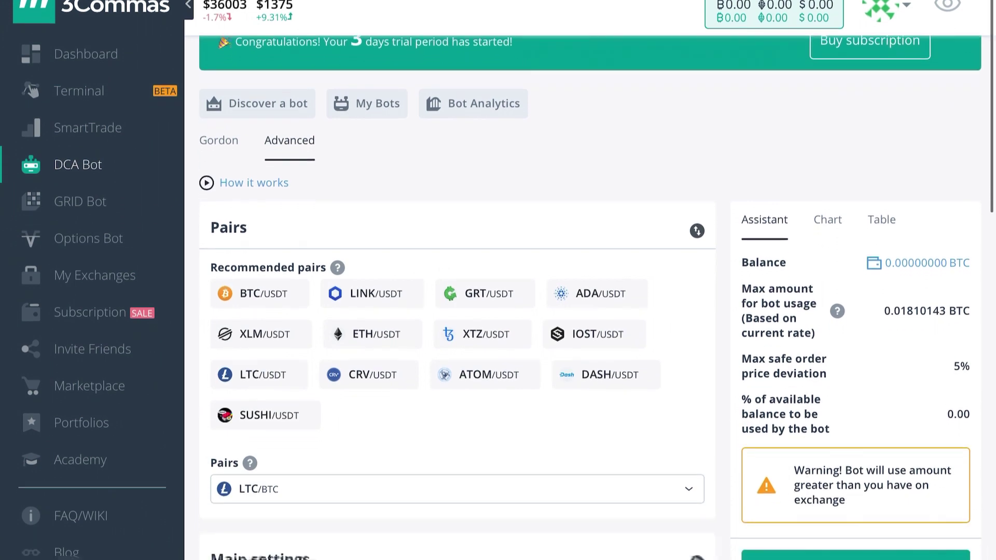
scroll(590, 311, down, 4)
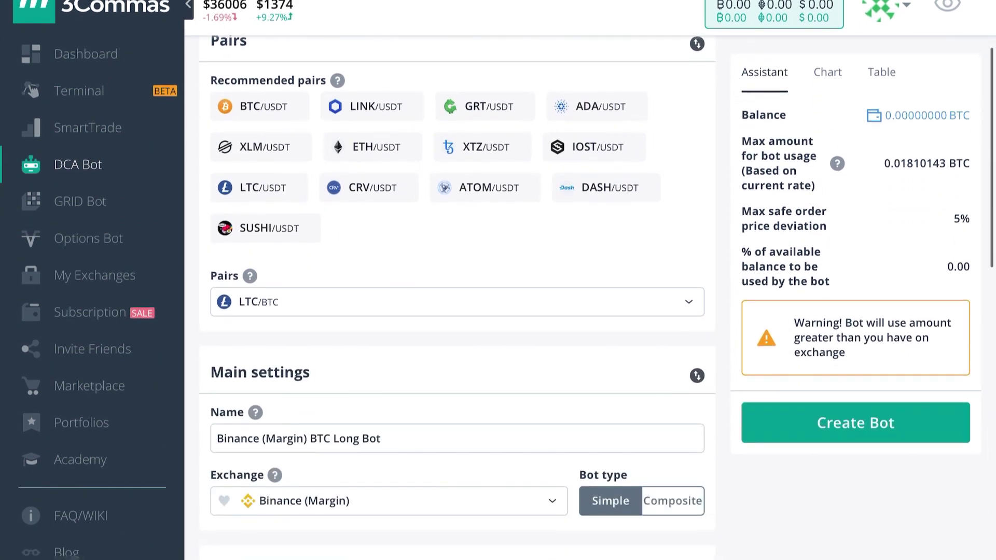
scroll(591, 311, down, 2)
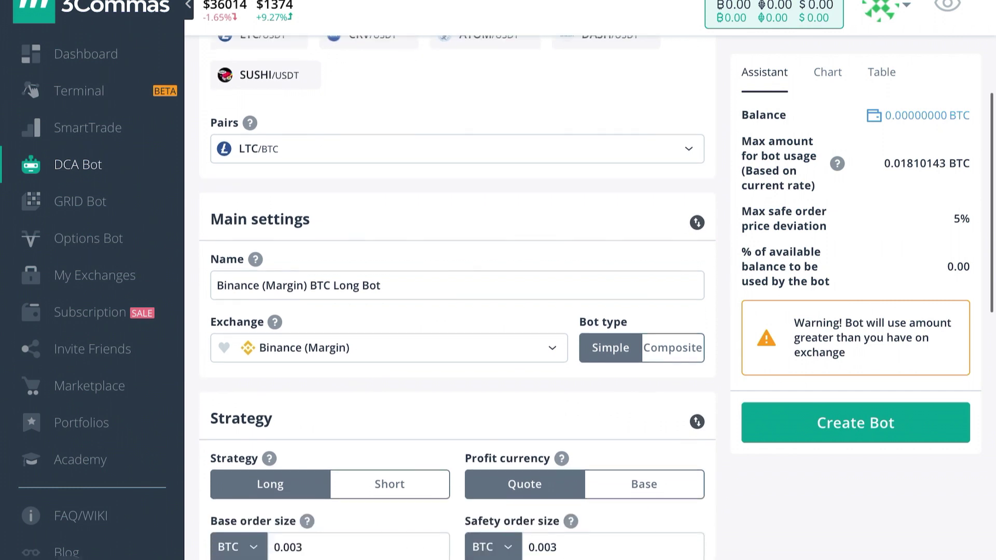
scroll(589, 311, down, 3)
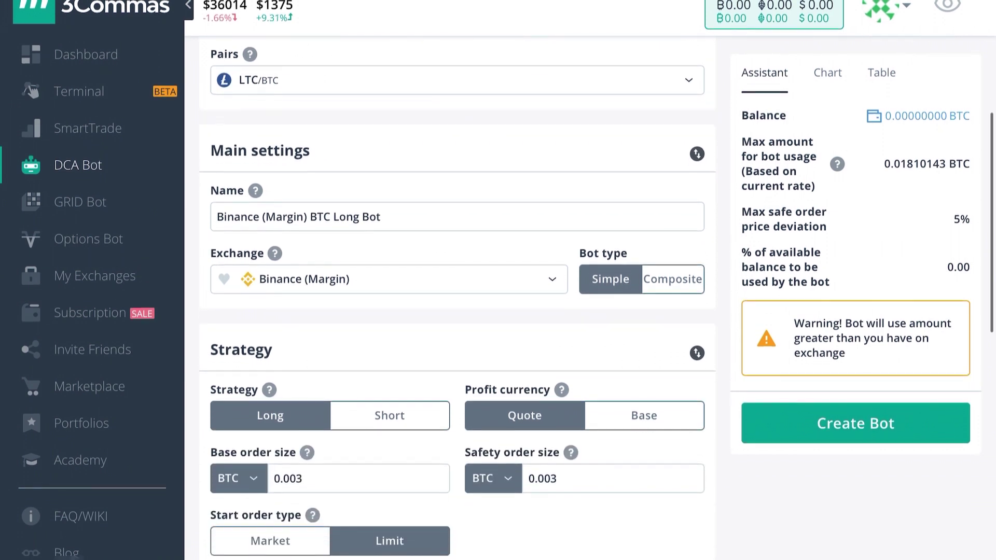
scroll(590, 312, down, 3)
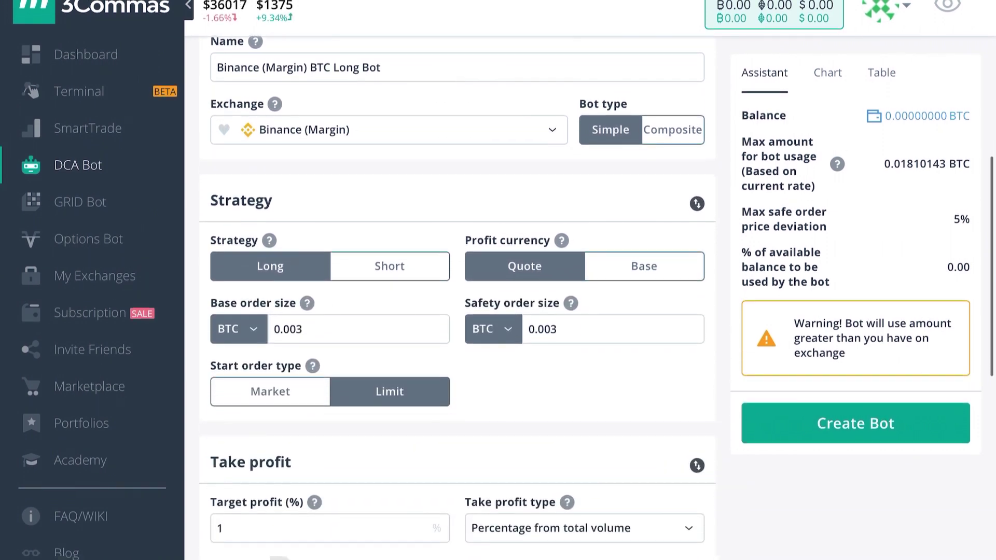
scroll(457, 312, down, 5)
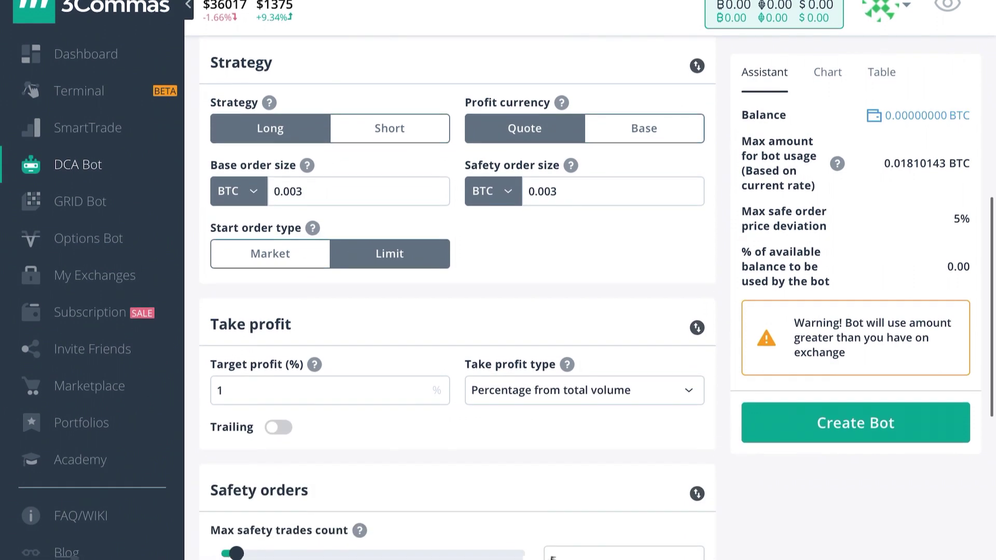
scroll(458, 312, down, 5)
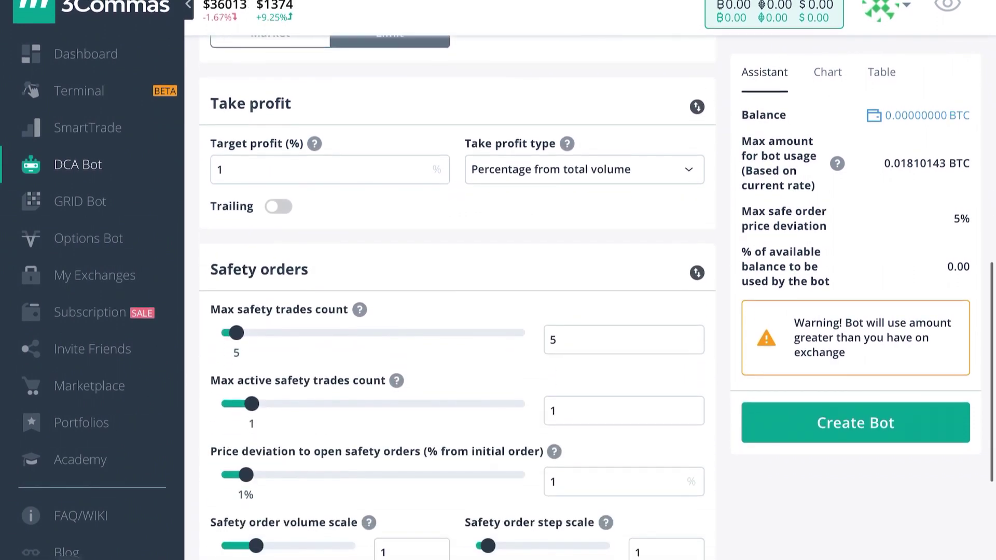
scroll(458, 311, down, 4)
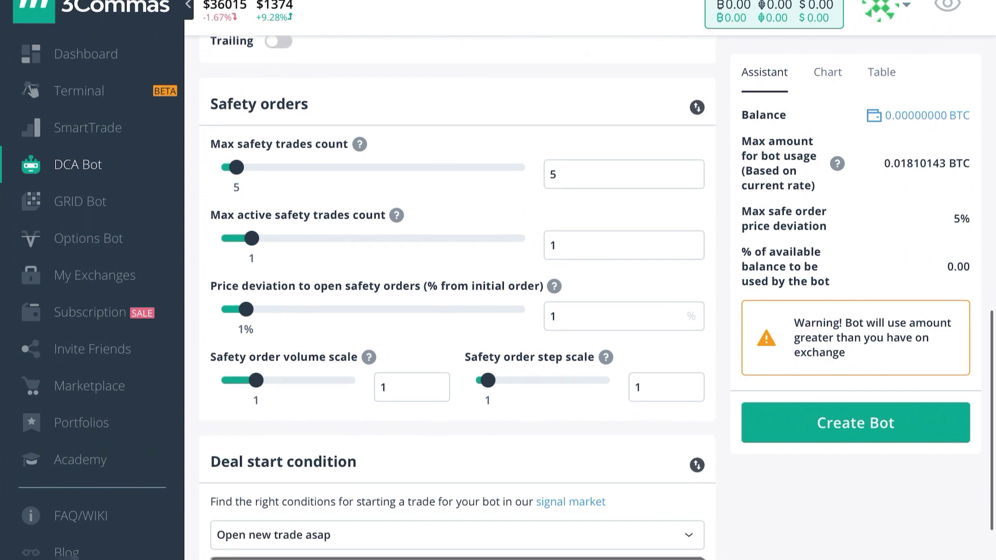
scroll(457, 311, down, 8)
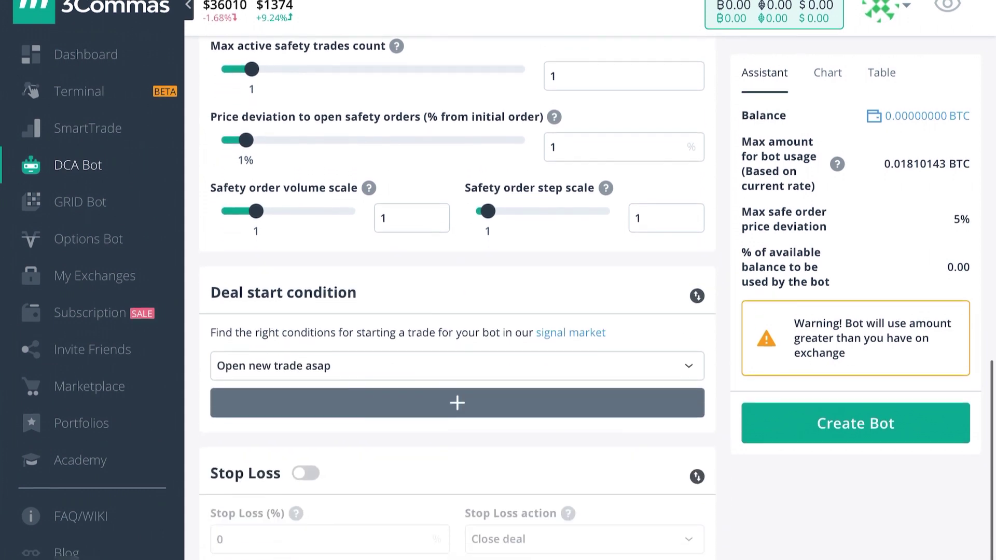
scroll(458, 312, down, 3)
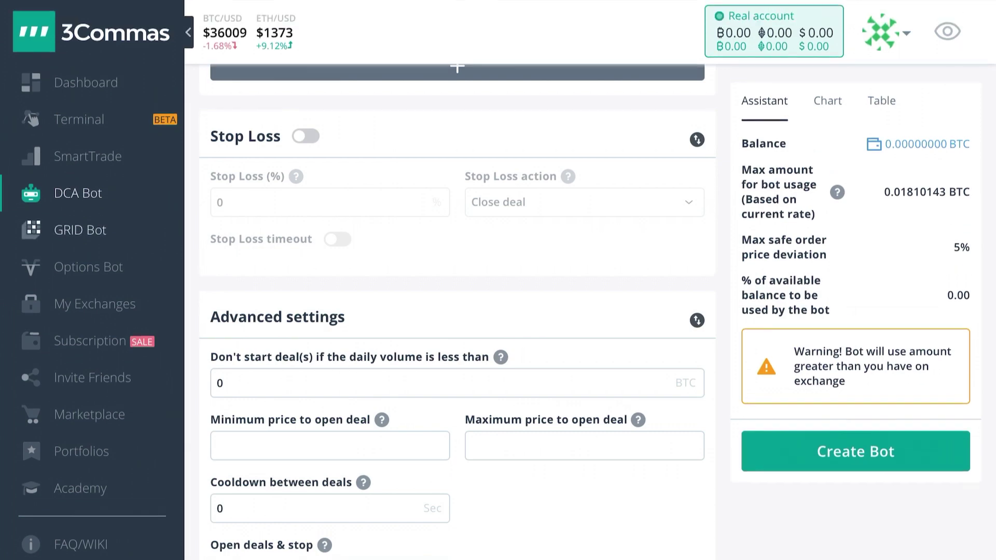
Open the GRID Bot page and look over the pair selection, AI strategy limits and the BTC/USDT chart
click(80, 229)
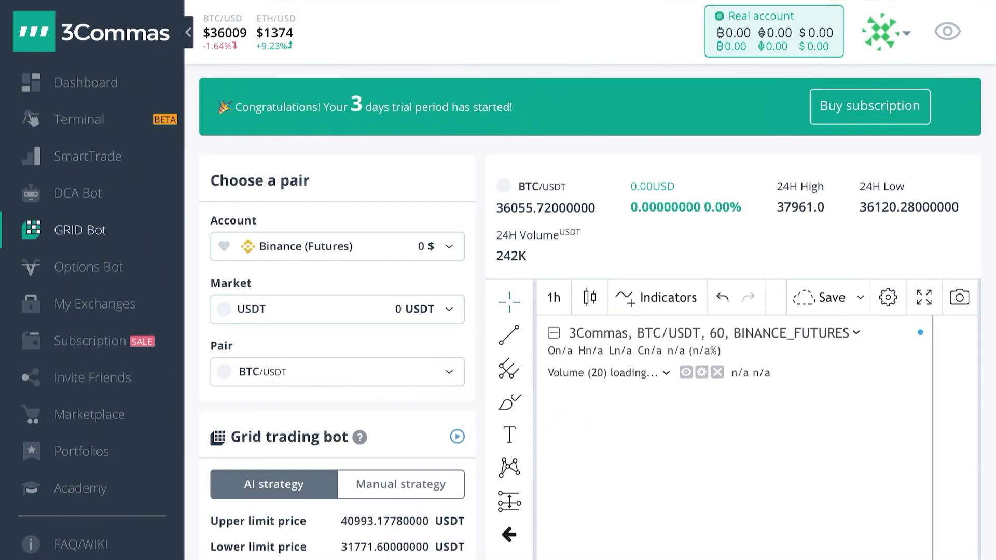
scroll(590, 311, down, 4)
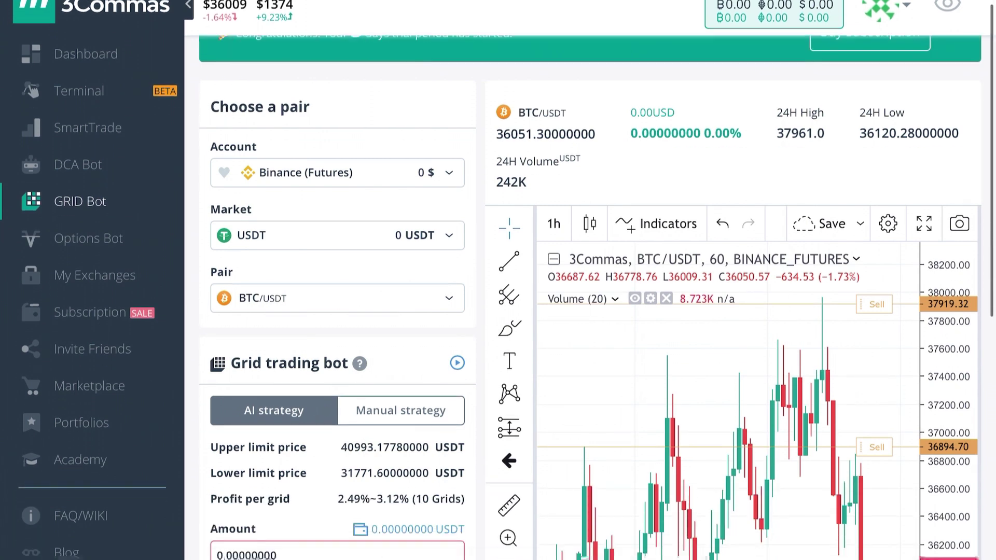
scroll(590, 311, up, 1)
scroll(591, 312, up, 4)
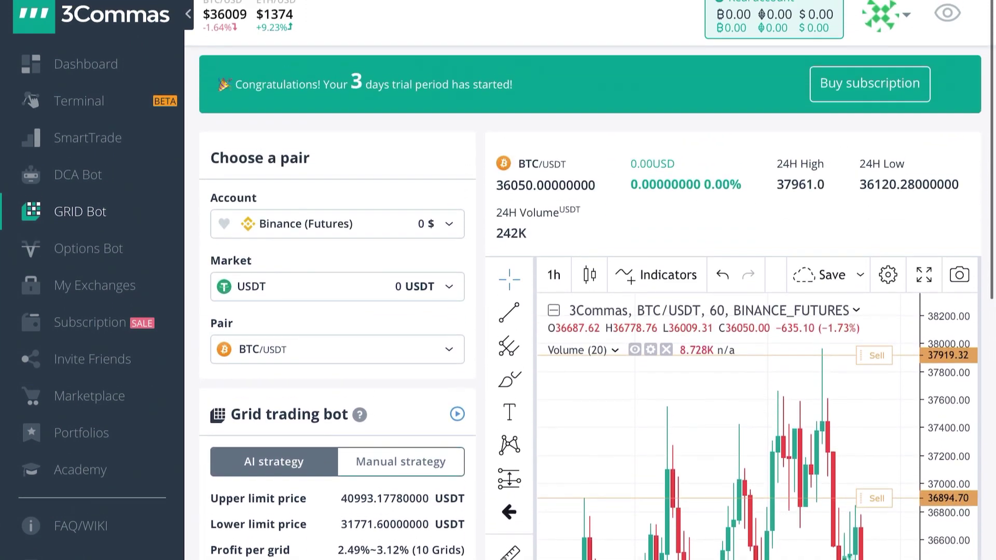
scroll(590, 312, down, 7)
scroll(596, 312, down, 1)
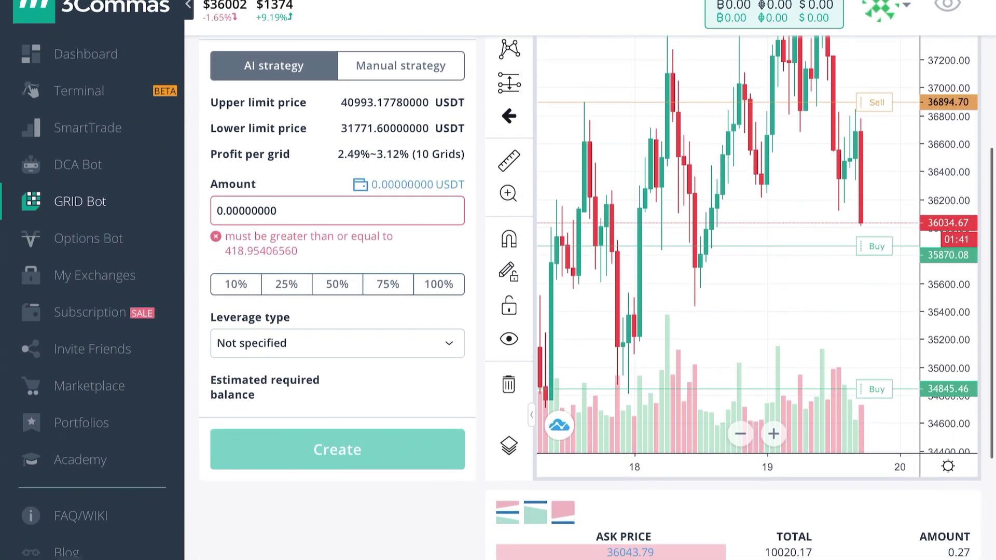
scroll(597, 312, up, 3)
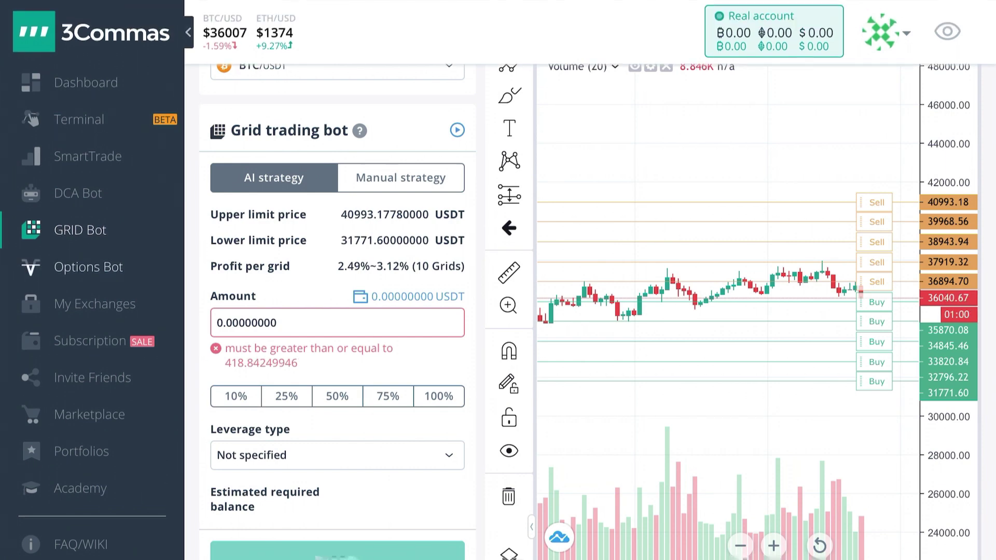
Open the Options Bot page and review the demo account, expiration date and Long Strangle strategy settings
click(88, 267)
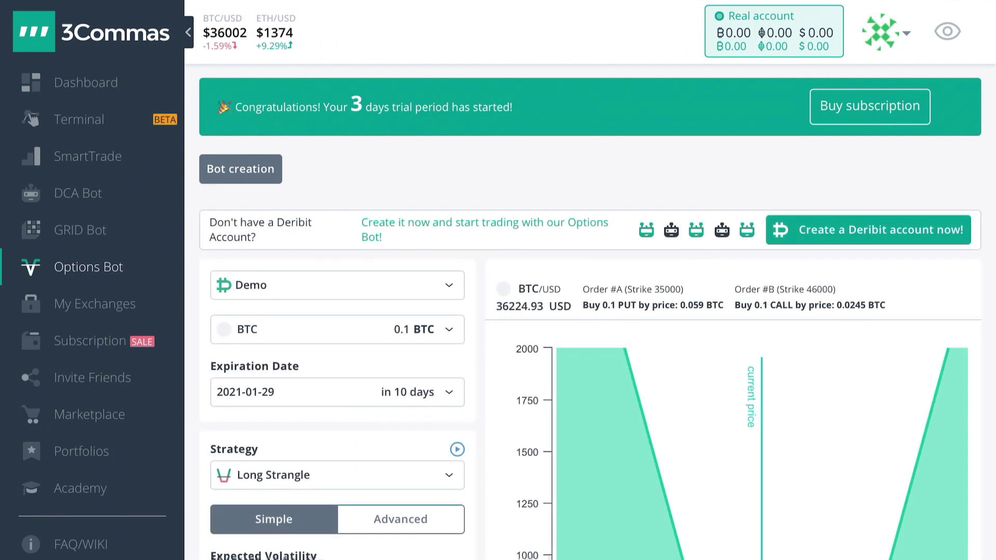
scroll(597, 311, down, 5)
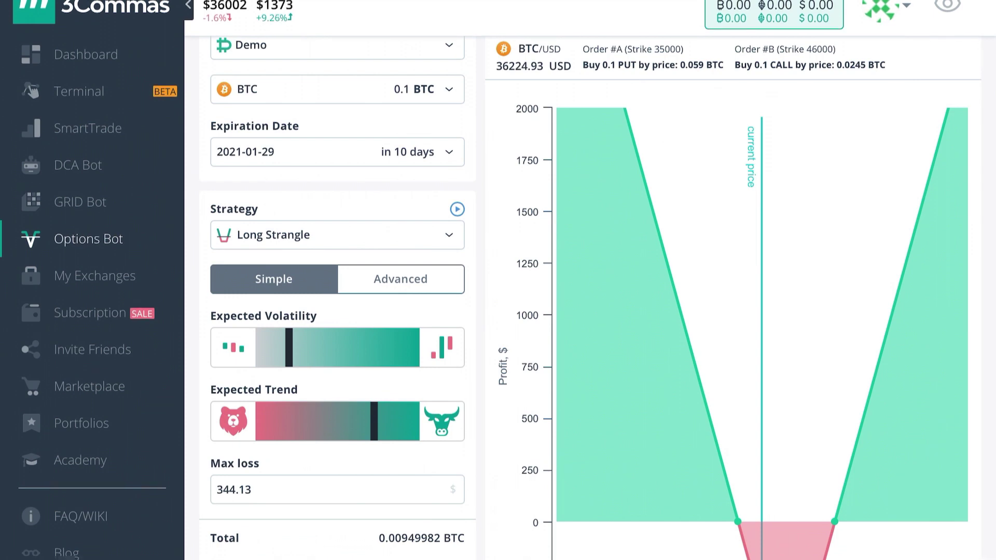
scroll(597, 312, up, 3)
scroll(597, 312, down, 2)
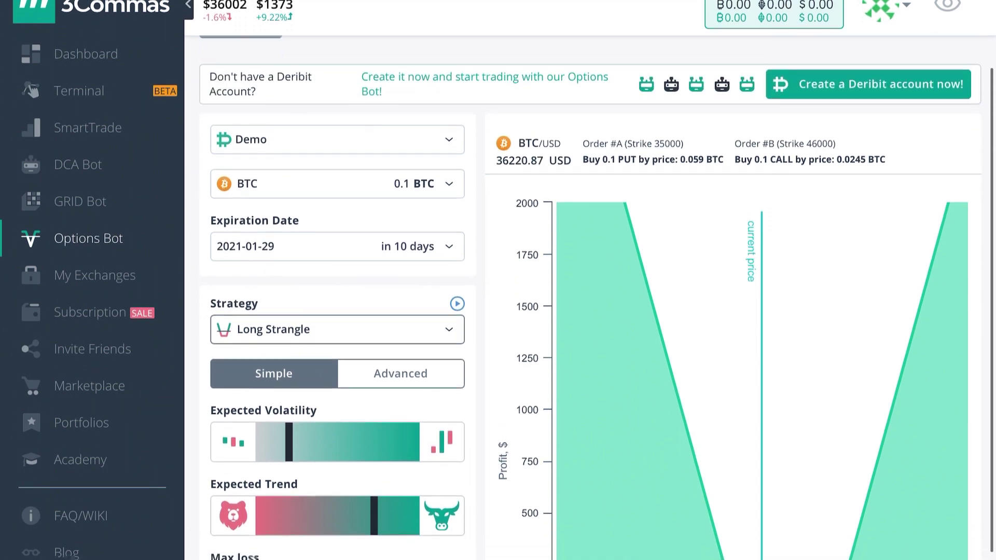
scroll(591, 300, down, 1)
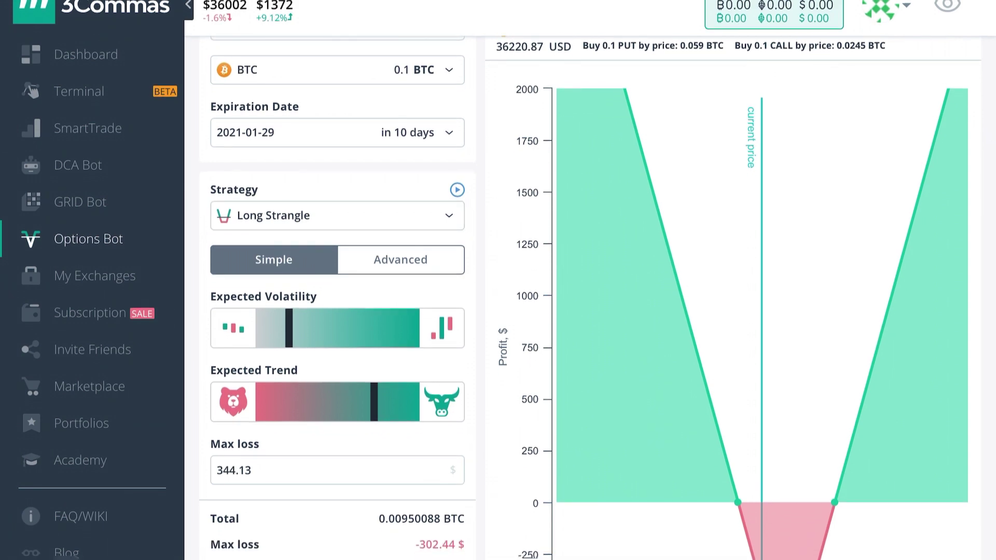
Try a high expected volatility for the Long Strangle strategy, and reduce it to about a third of the scale
drag(289, 327, 394, 328)
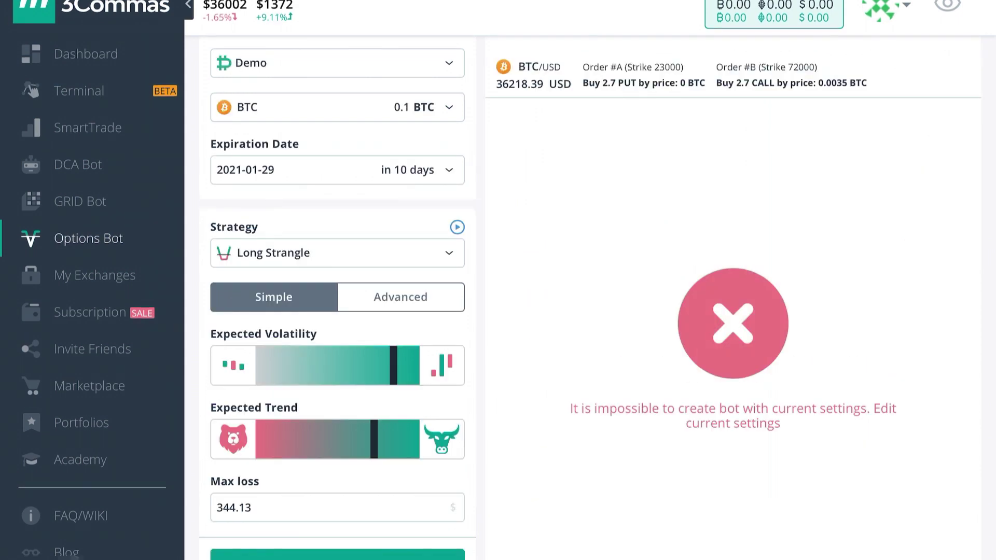
drag(393, 364, 310, 365)
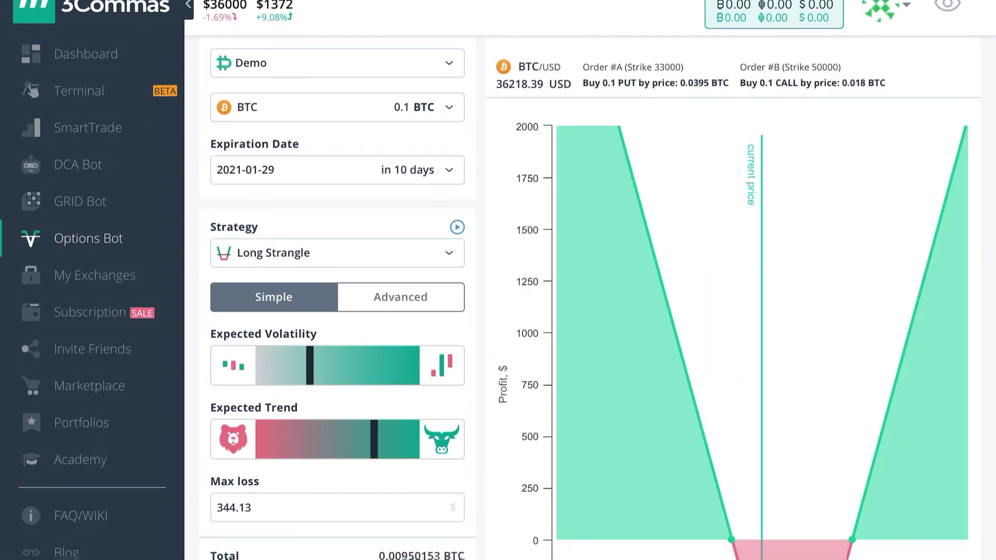
scroll(903, 211, down, 3)
scroll(918, 153, up, 1)
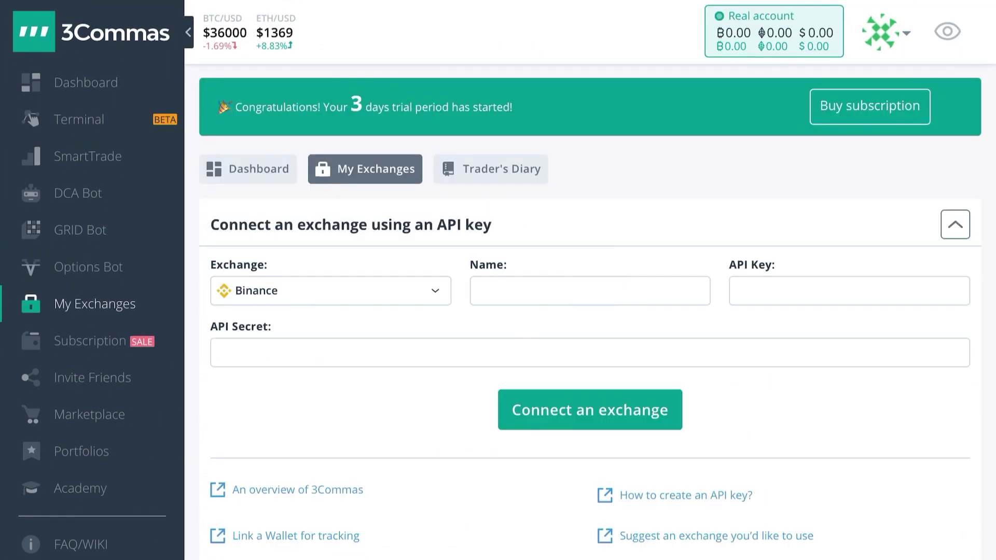
Review the My Exchanges page, including the API connection form, aggregate account balance and connected Binance accounts
scroll(590, 312, down, 10)
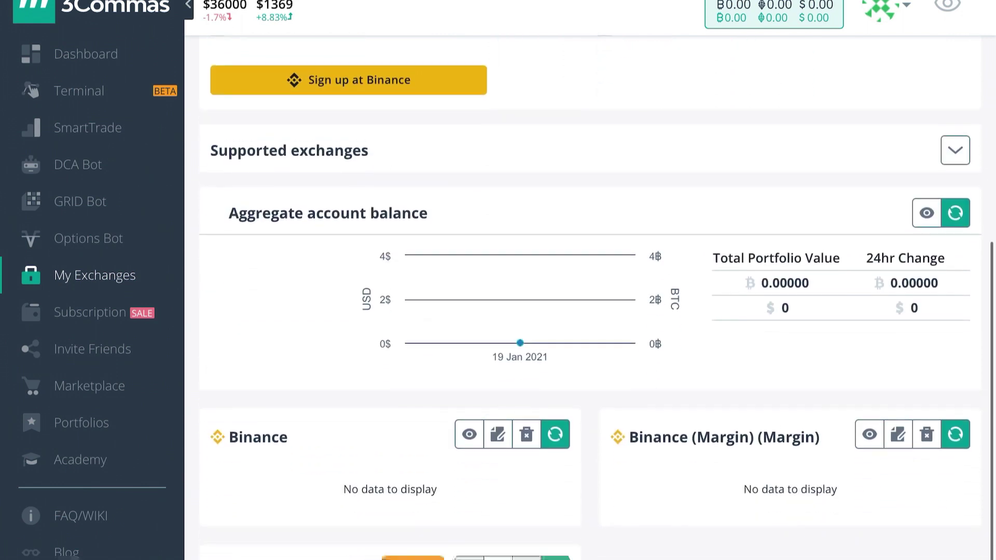
scroll(589, 299, down, 1)
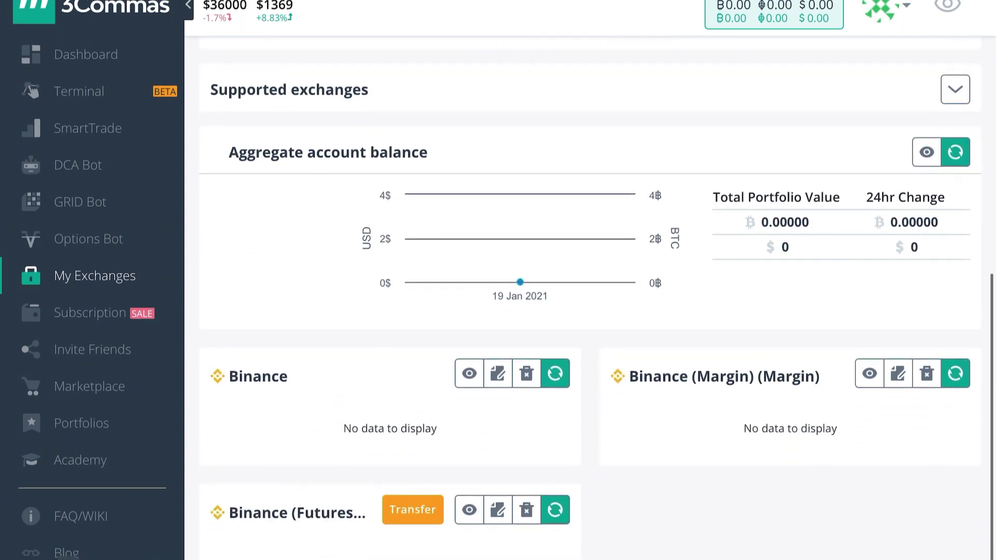
scroll(589, 299, up, 1)
scroll(590, 298, down, 1)
scroll(590, 299, up, 1)
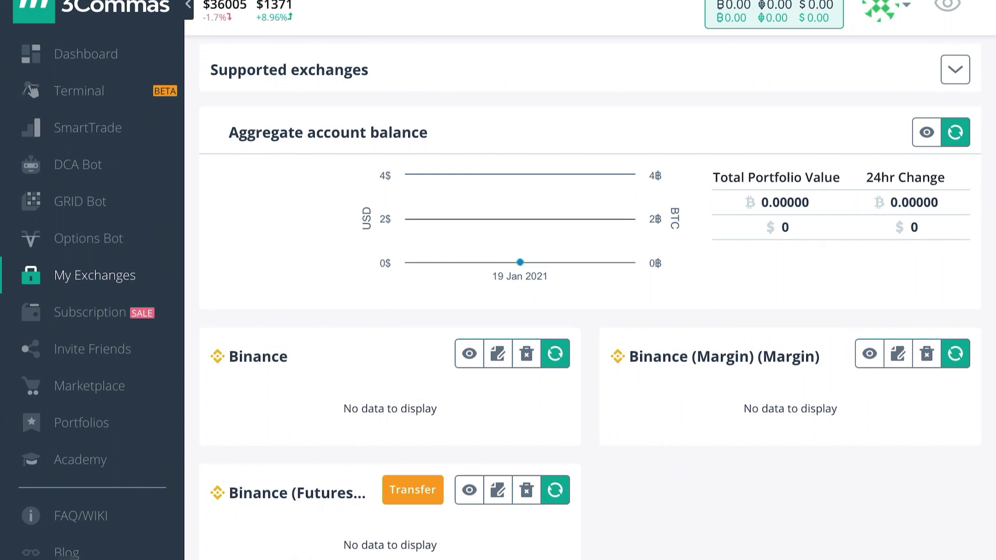
scroll(591, 299, up, 10)
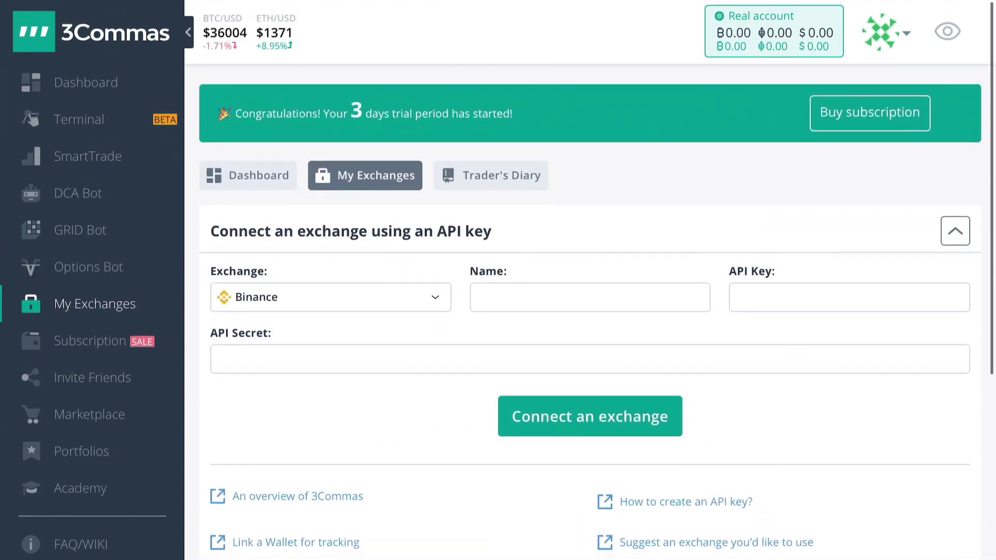
scroll(590, 299, up, 2)
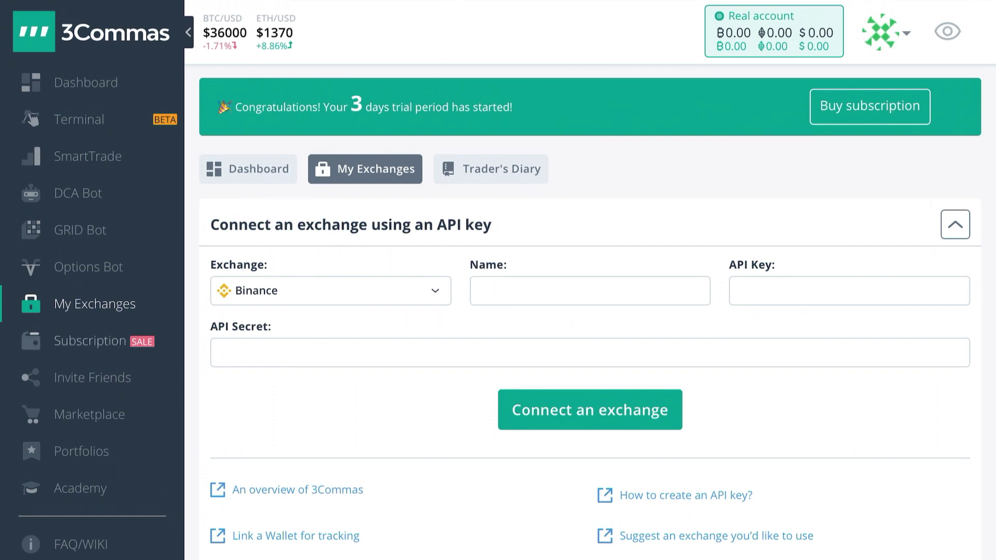
Open the Subscription page and compare the yearly prices and features of the Free, Starter, Advanced and Pro plans
click(90, 341)
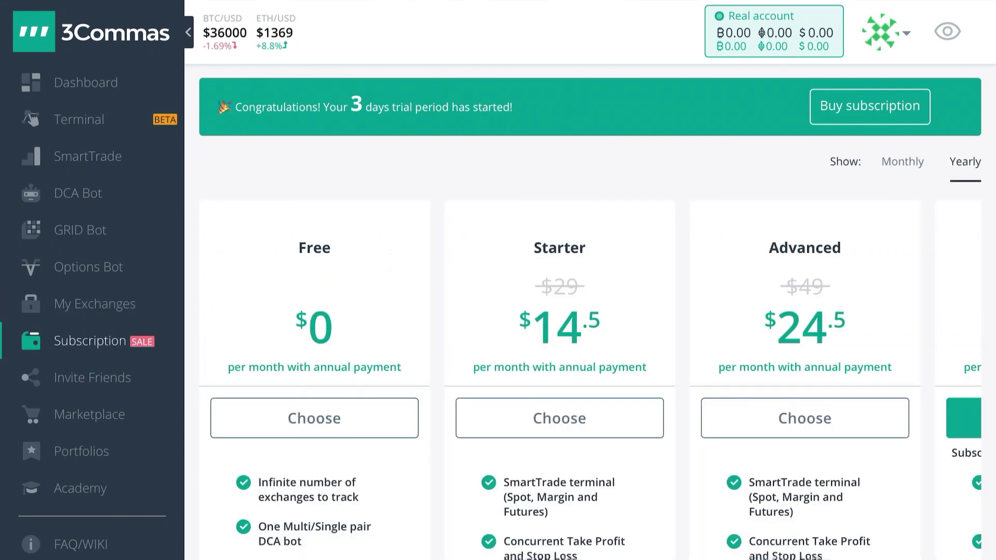
scroll(590, 299, down, 2)
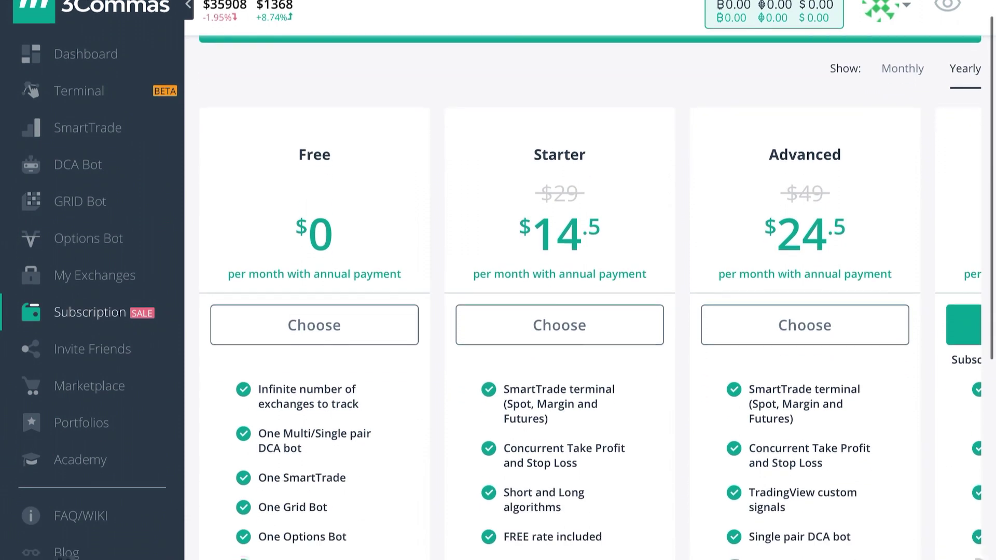
scroll(590, 299, down, 1)
scroll(590, 300, right, 2)
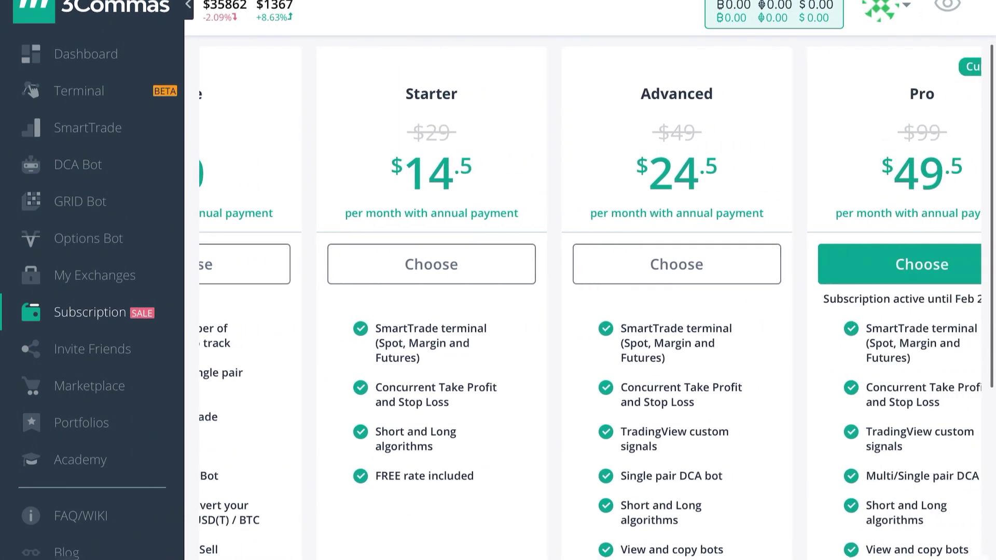
scroll(590, 304, left, 3)
scroll(590, 304, right, 5)
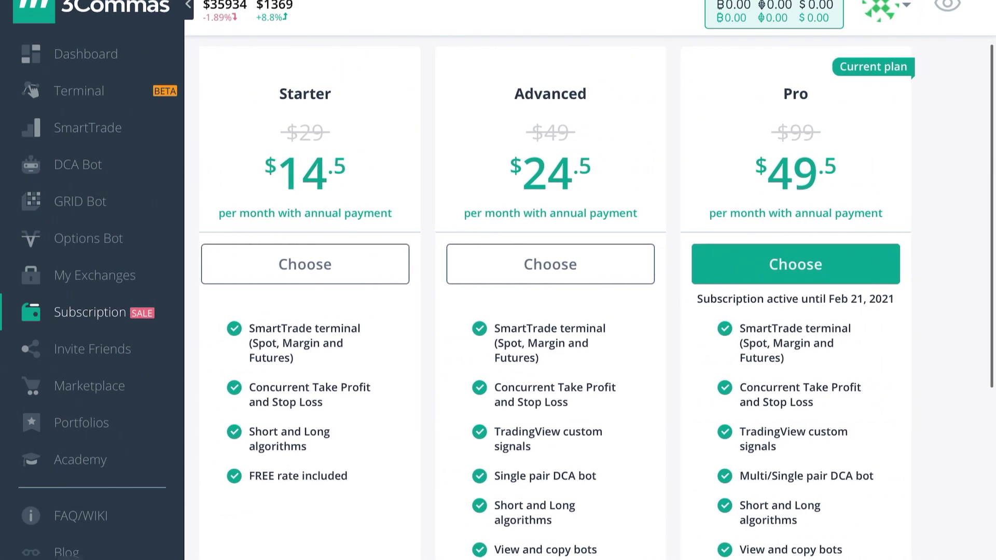
Compare the Free, Starter and Advanced plans again, and review the promo code, billing and subscription history sections
scroll(590, 304, left, 2)
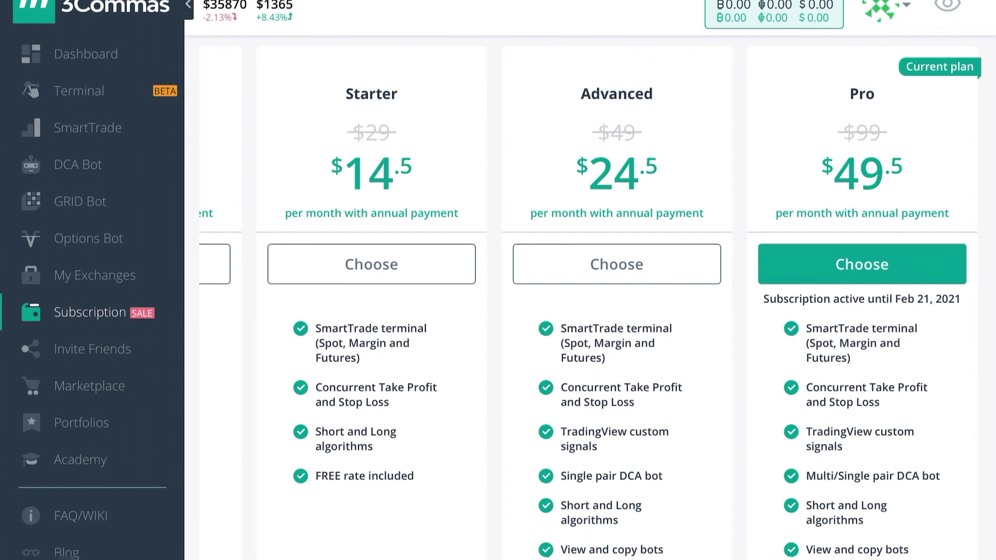
scroll(590, 303, left, 4)
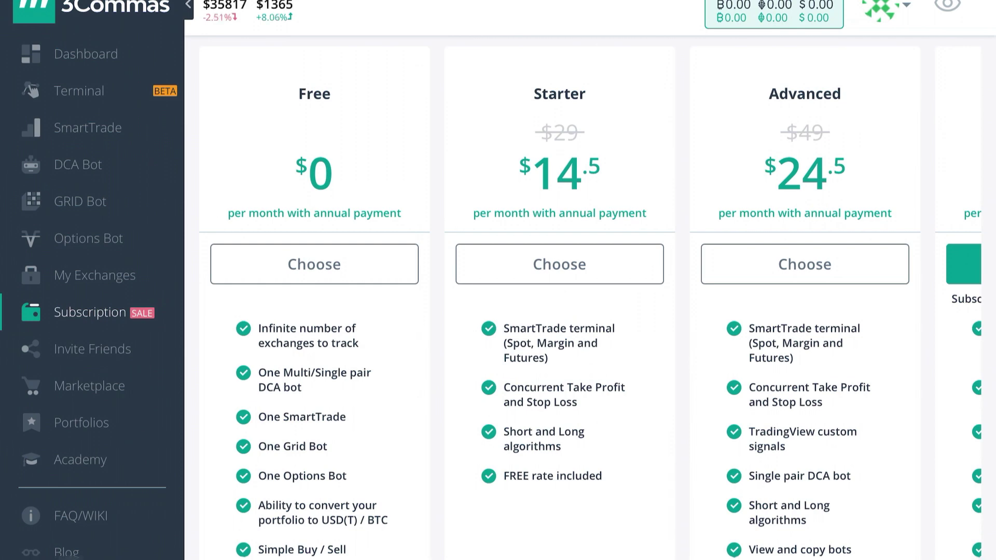
scroll(589, 298, down, 10)
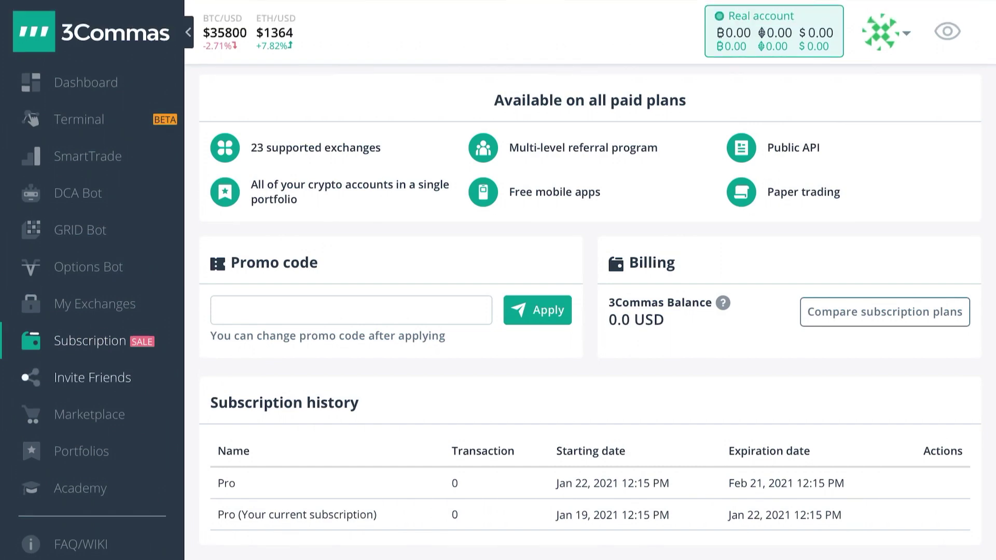
Open the Invite Friends page and review the referral statistics, share link, bonus levels and referral program rules
click(93, 378)
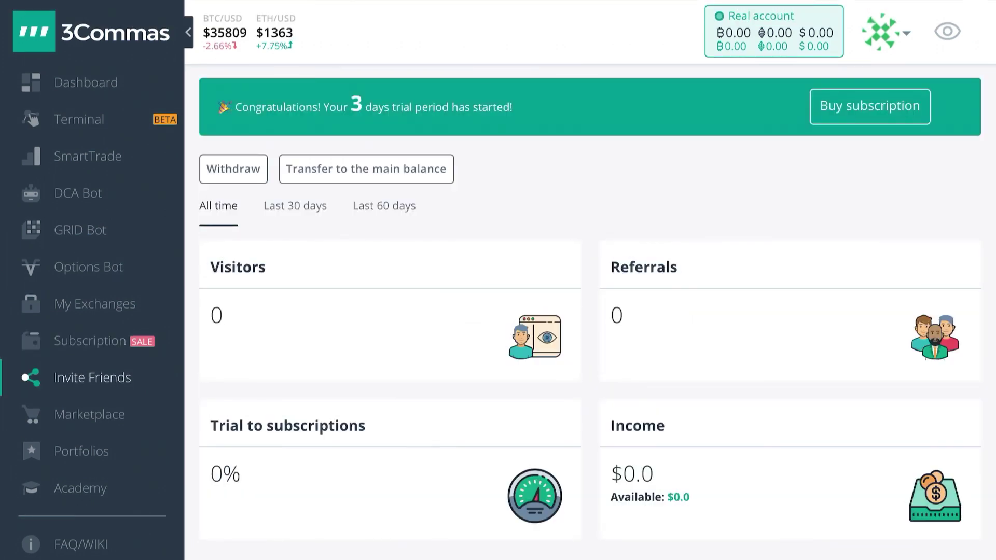
scroll(590, 312, down, 2)
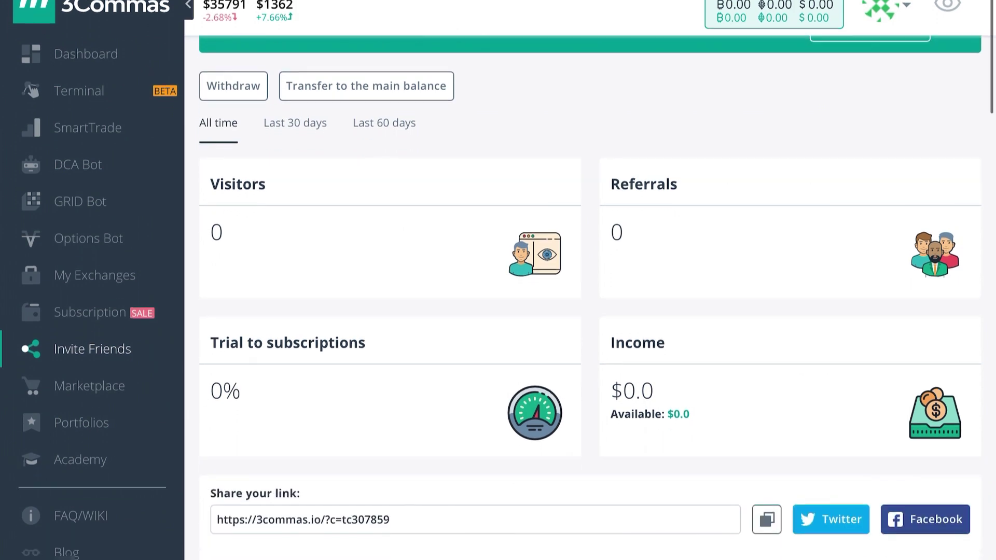
scroll(590, 280, down, 6)
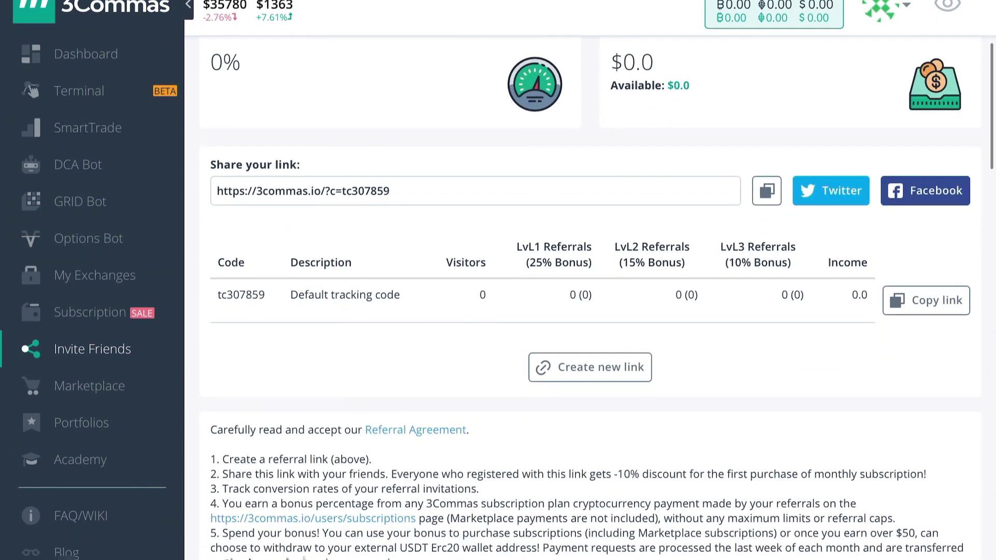
scroll(597, 297, down, 1)
scroll(590, 297, down, 2)
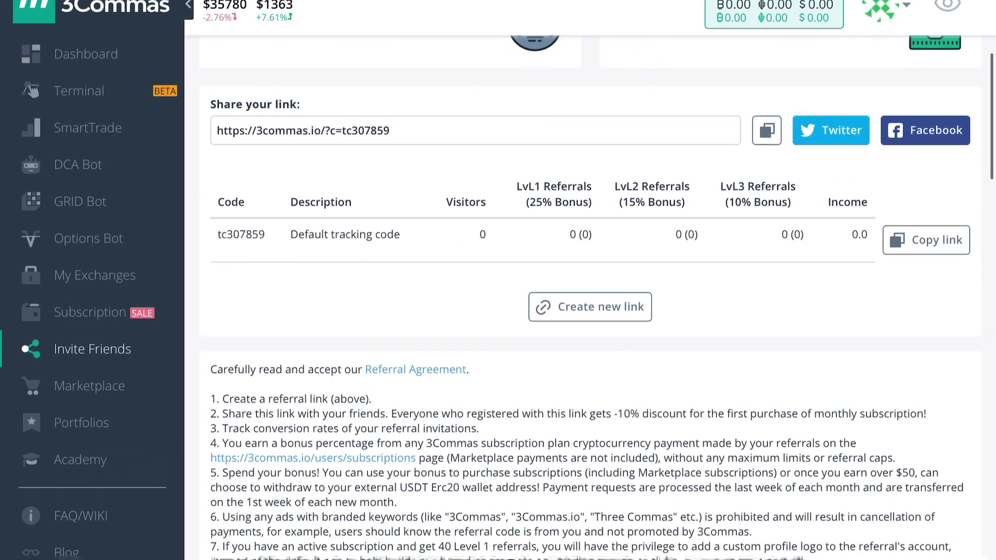
scroll(590, 297, down, 2)
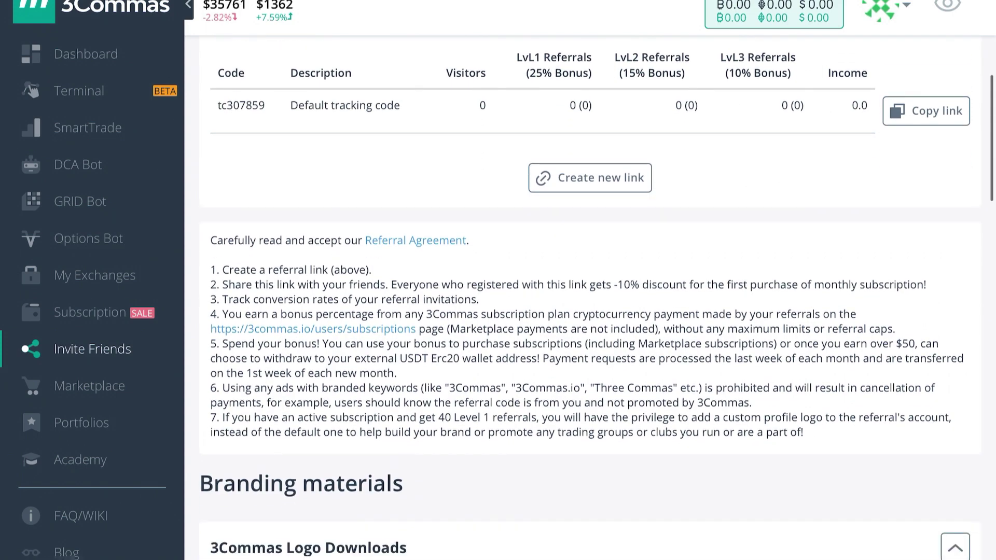
scroll(590, 298, down, 3)
scroll(590, 297, up, 8)
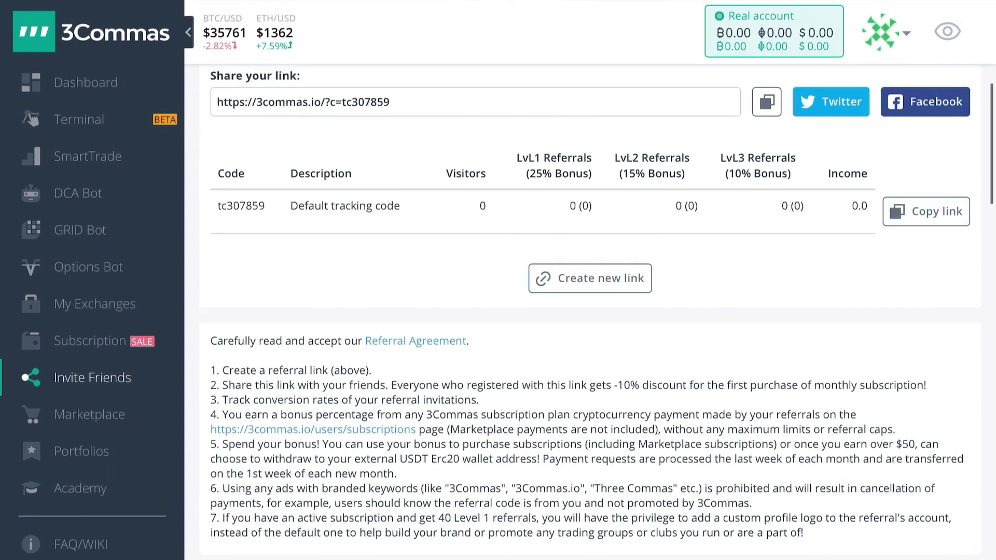
scroll(590, 311, up, 5)
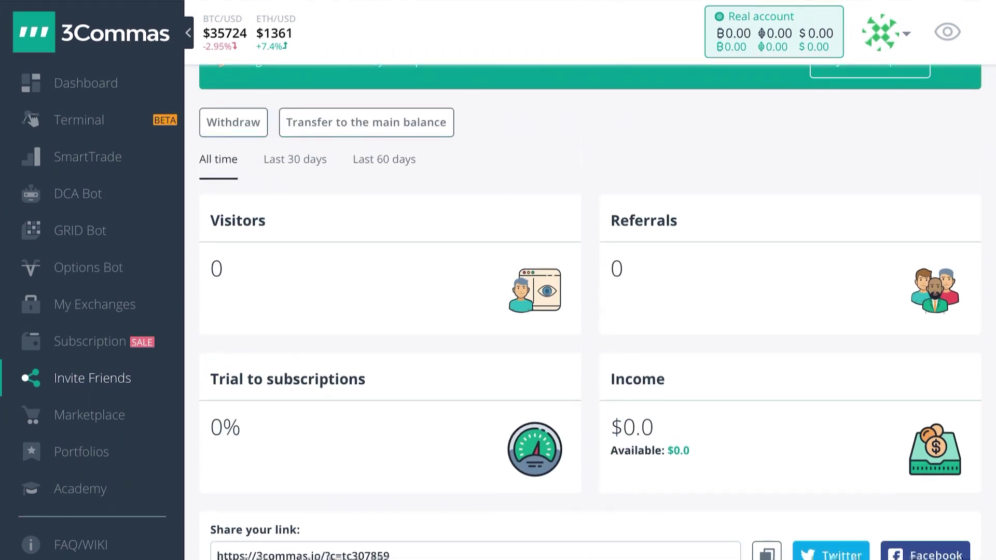
scroll(590, 312, up, 2)
scroll(591, 312, down, 1)
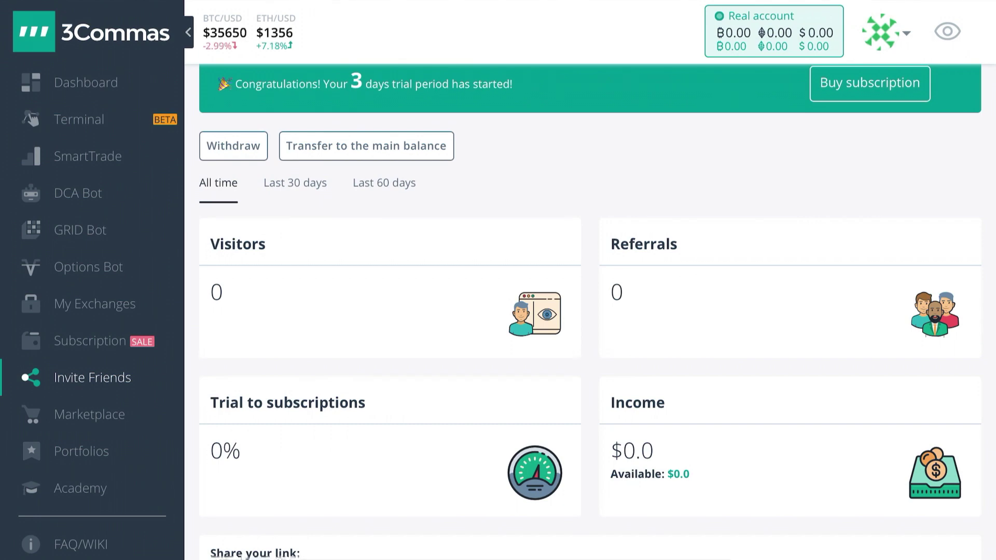
Open the Marketplace and browse the signal providers' exchanges, weekly and monthly performance, APY, cost and followers
click(89, 415)
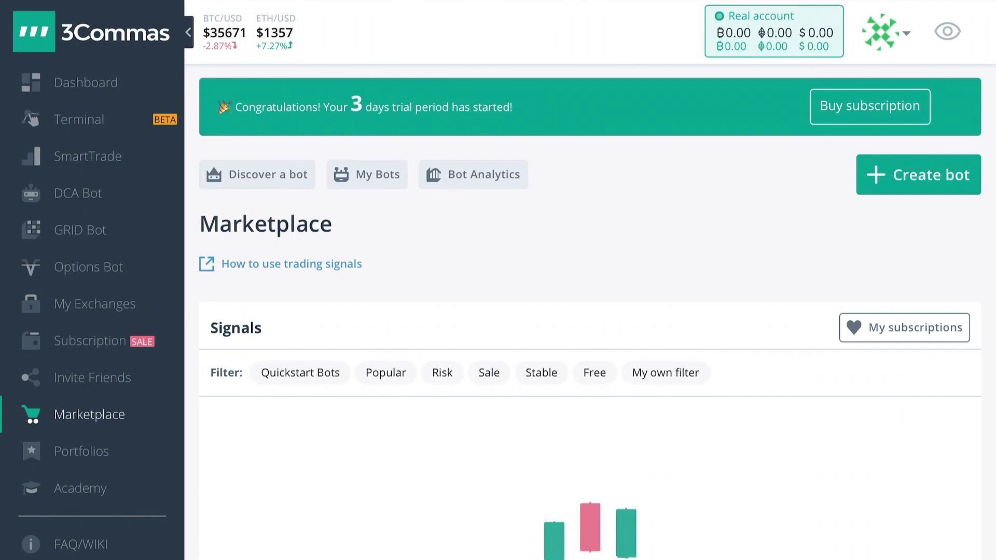
scroll(590, 311, down, 2)
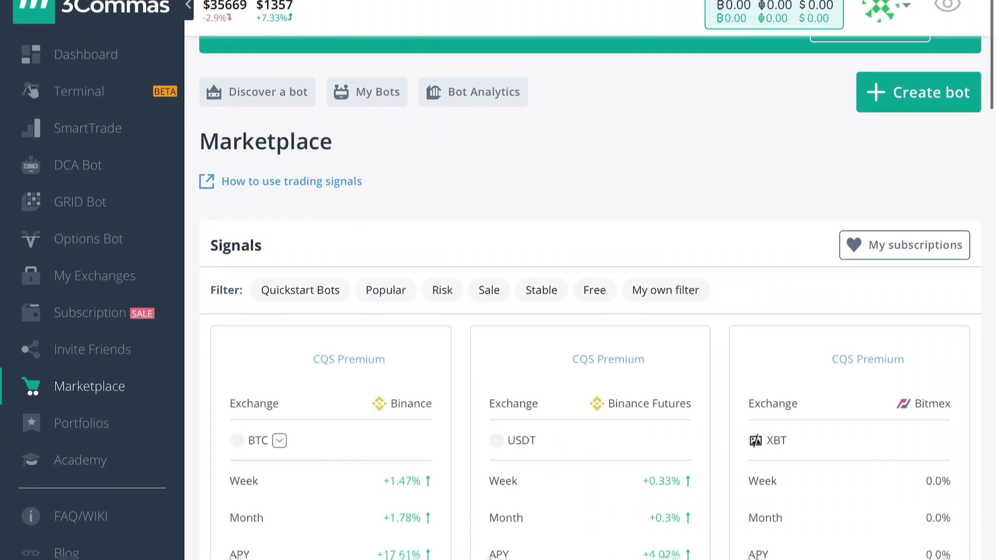
scroll(591, 312, down, 2)
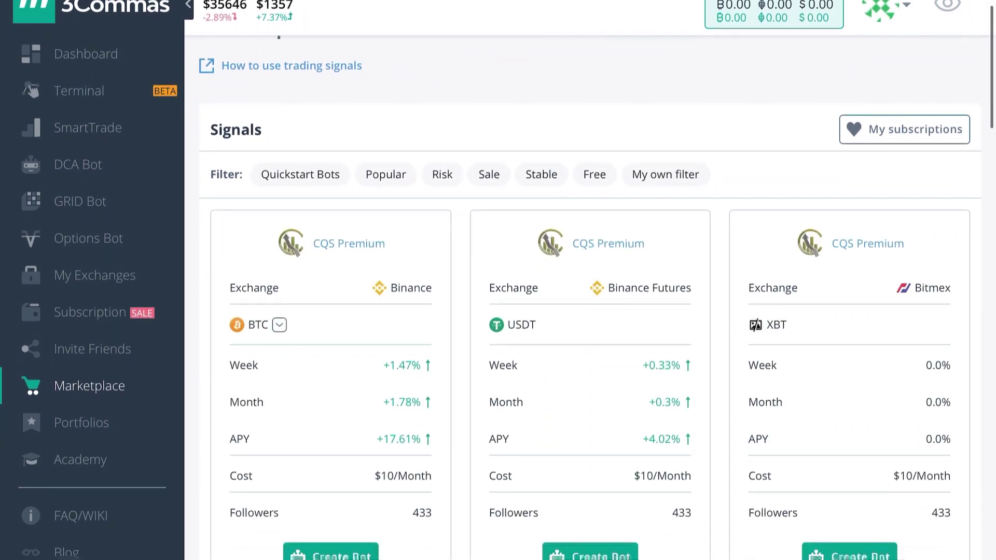
scroll(590, 311, down, 1)
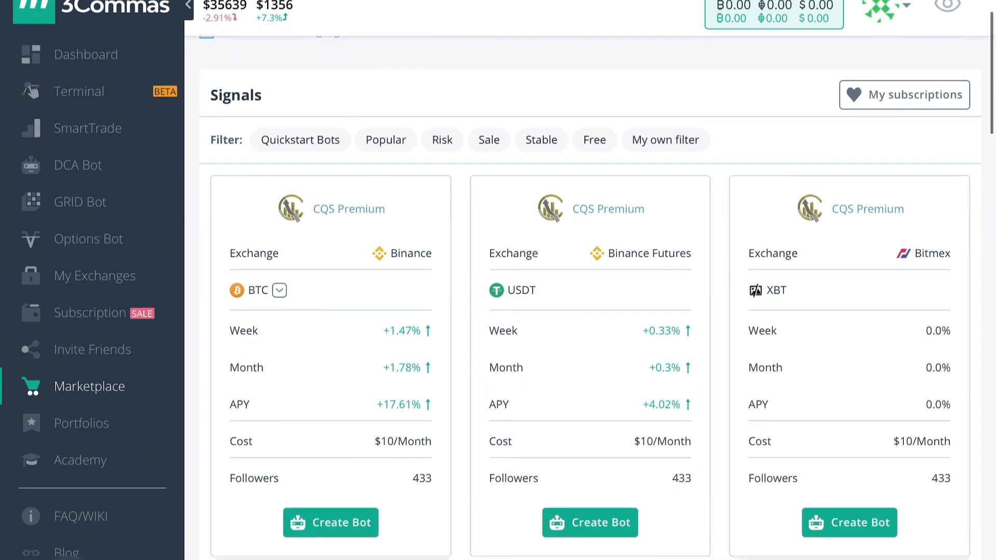
scroll(590, 311, down, 1)
scroll(590, 312, down, 1)
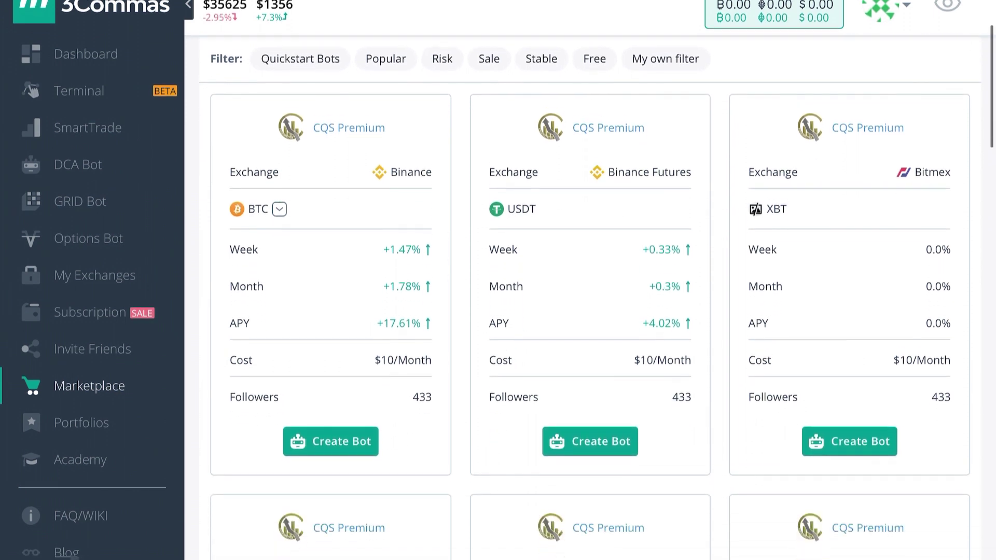
scroll(590, 311, down, 8)
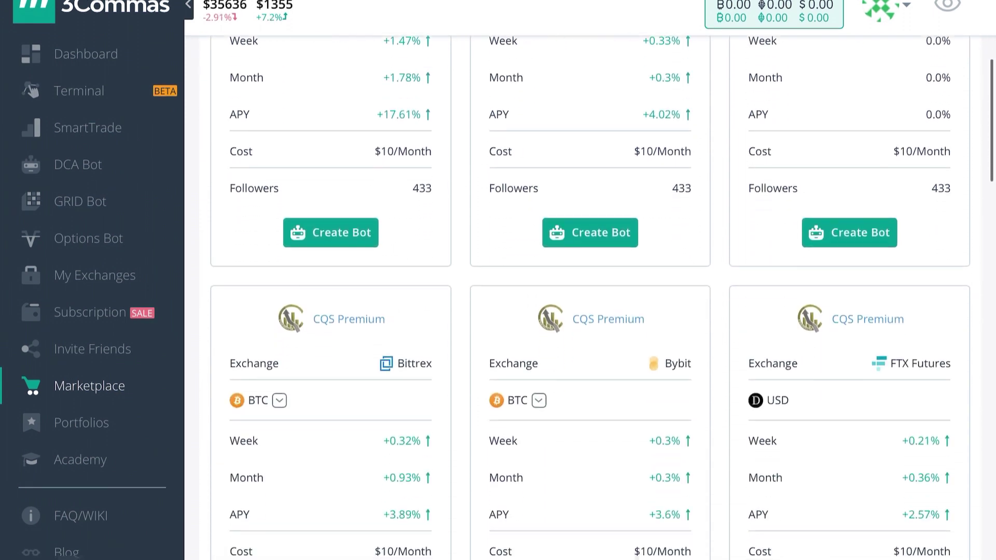
scroll(590, 312, down, 6)
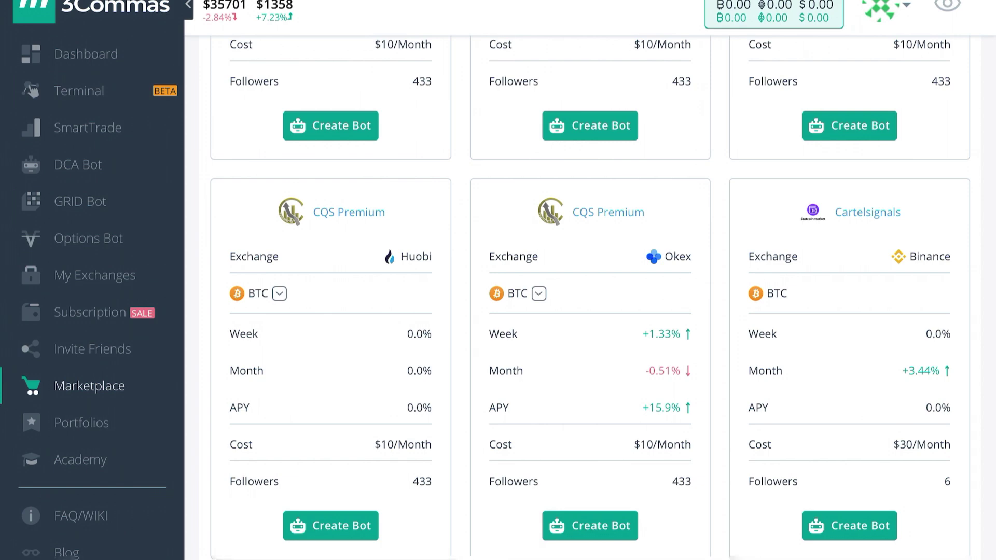
scroll(590, 311, up, 12)
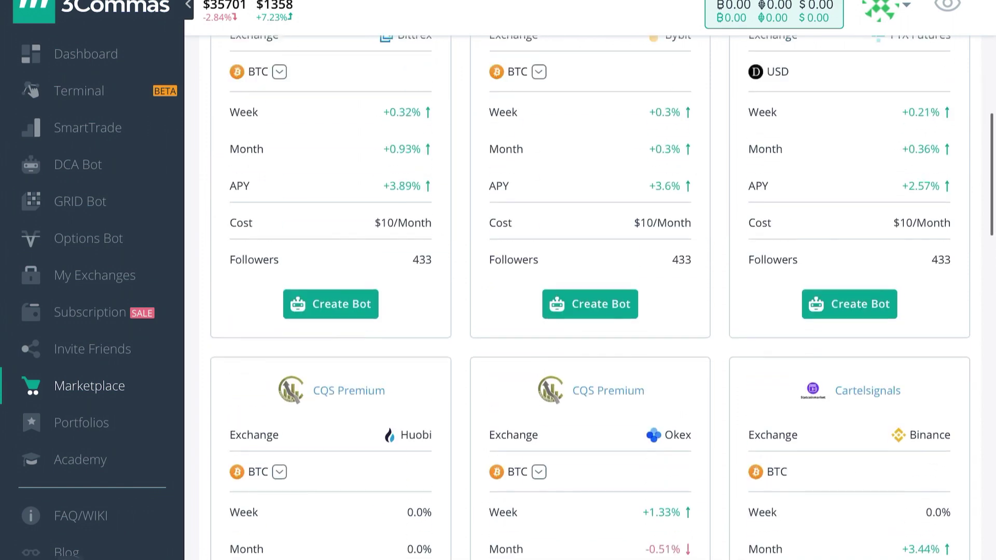
scroll(591, 311, up, 6)
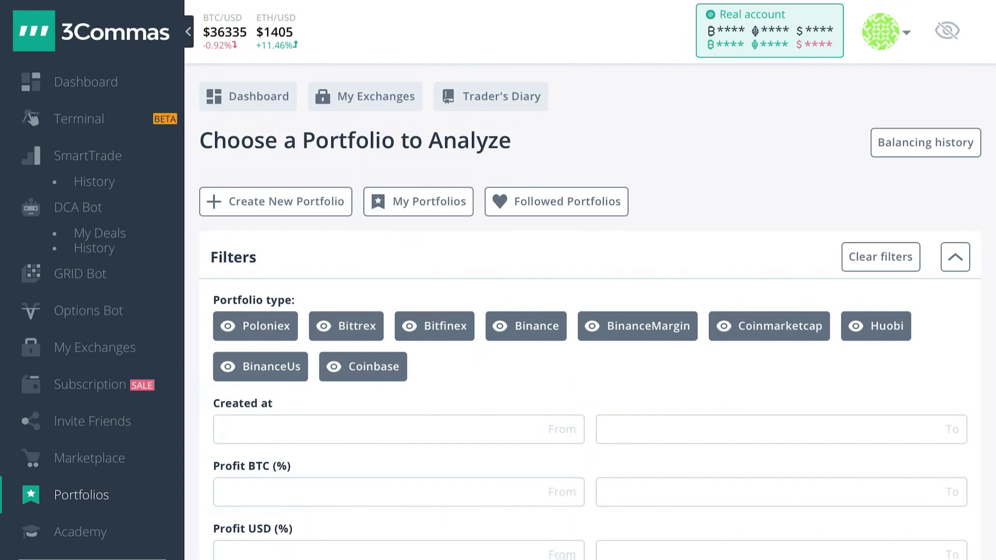
Review the Portfolios page, including its portfolio type, date and profit filters and the listed Binance portfolios
scroll(590, 311, down, 5)
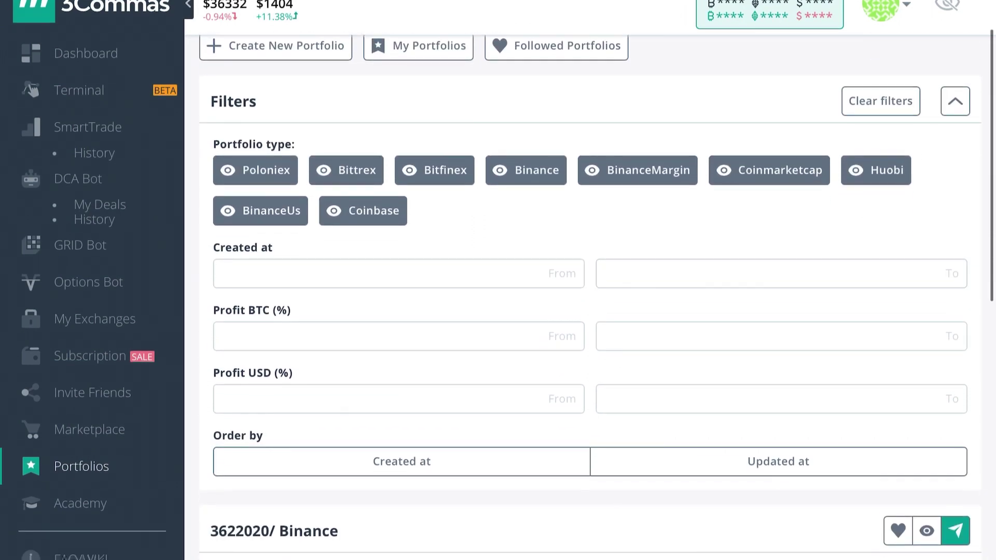
scroll(589, 312, down, 2)
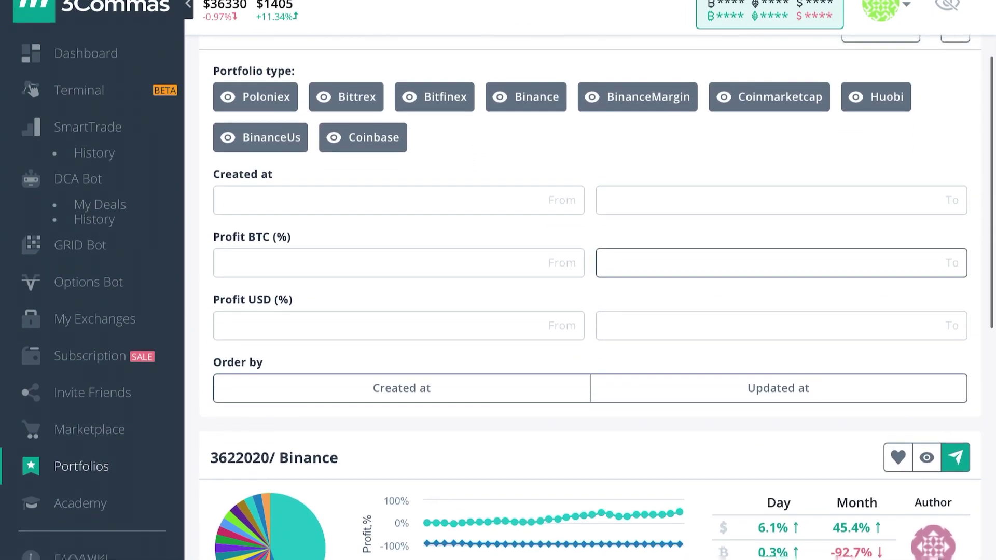
scroll(590, 312, down, 2)
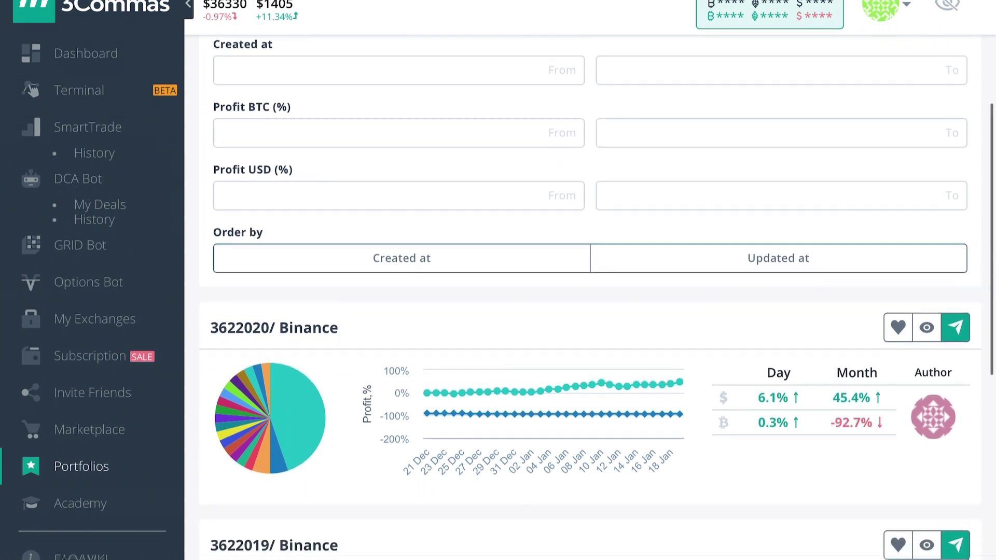
scroll(590, 311, down, 1)
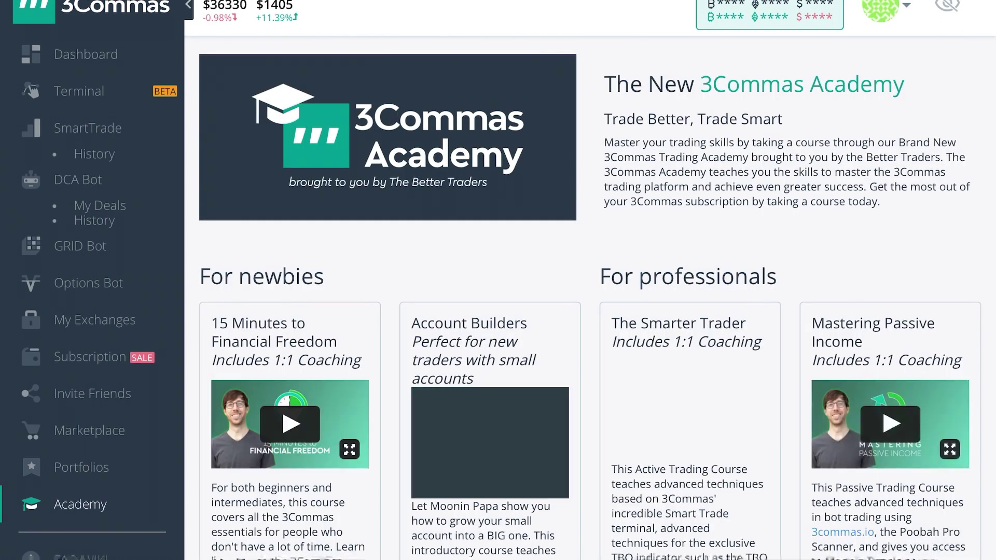
Review the Academy courses for newbies and professionals, along with the FAQ/WIKI, Blog and Traders Community links
scroll(590, 312, down, 1)
scroll(590, 312, down, 2)
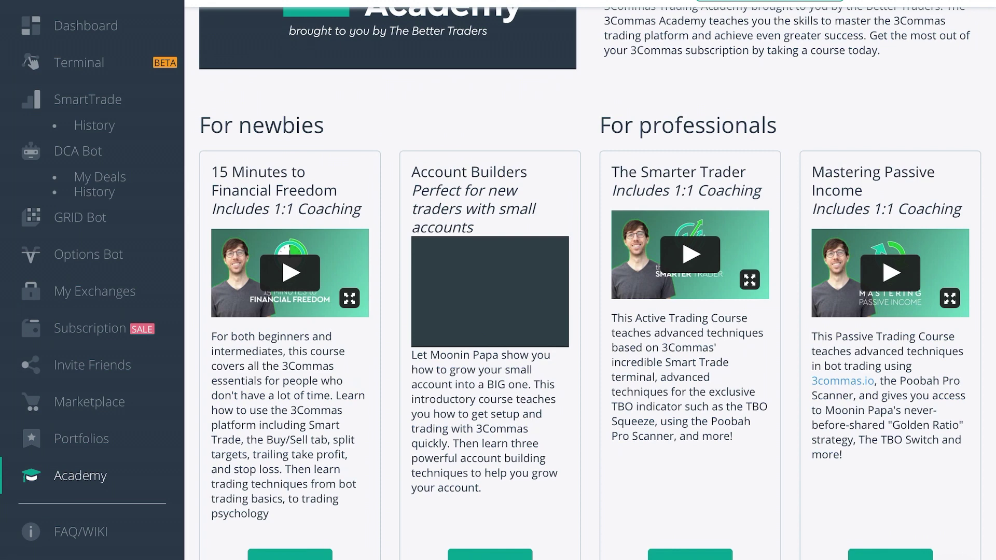
scroll(93, 283, down, 3)
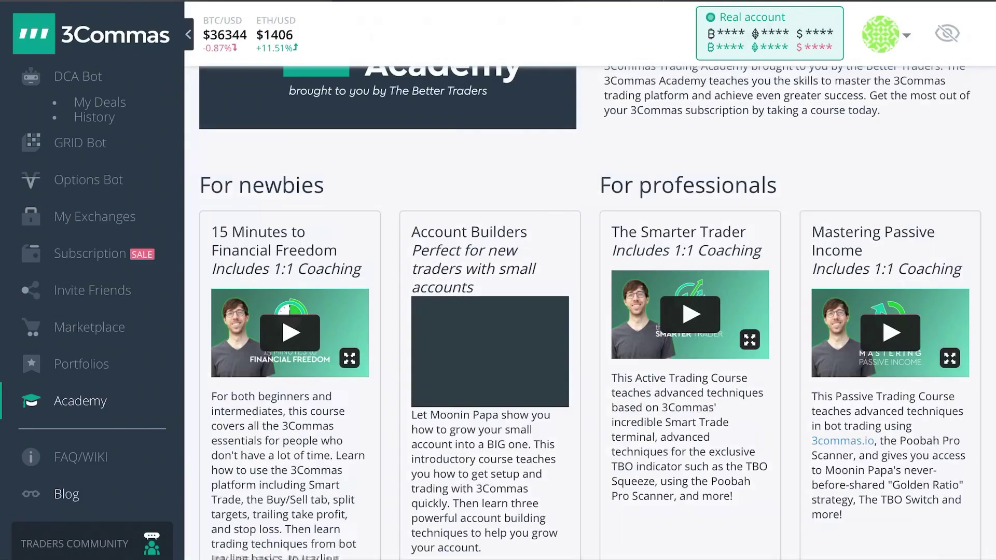
scroll(92, 259, down, 3)
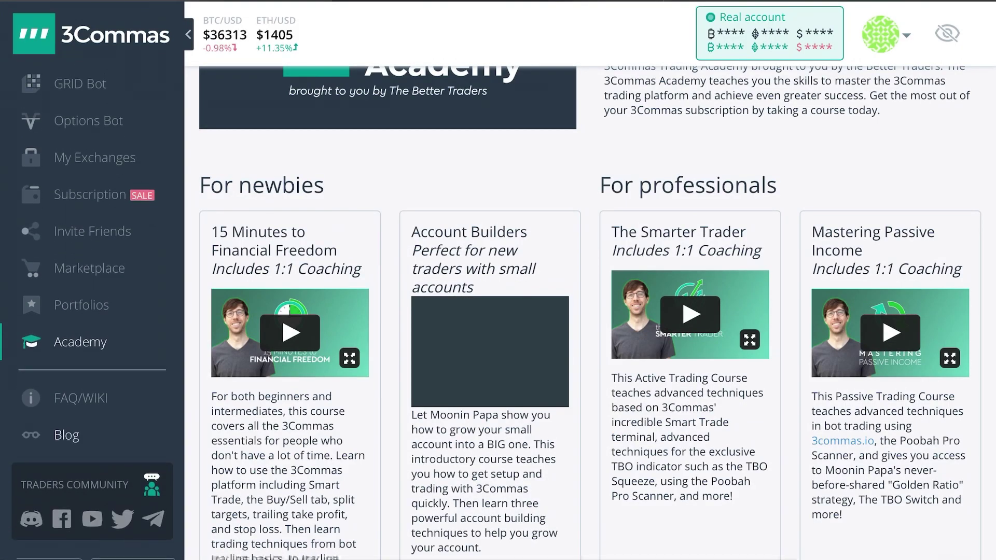
scroll(590, 312, down, 1)
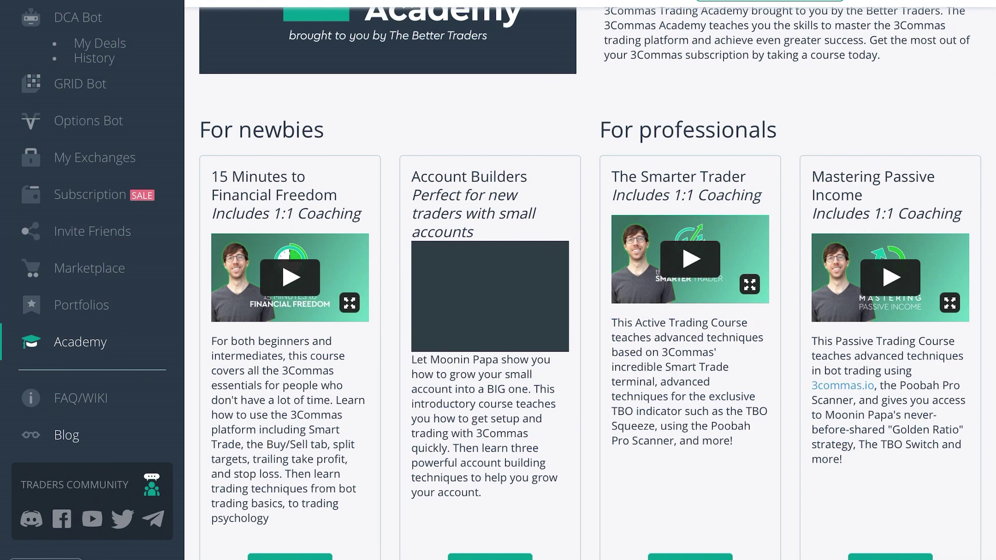
scroll(590, 280, down, 2)
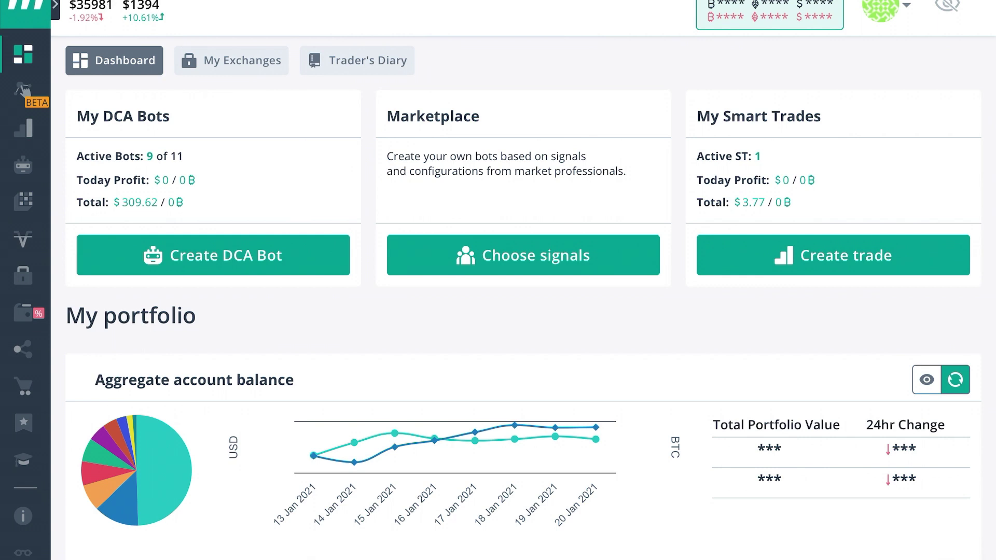
Review the Dashboard's DCA bot and Smart Trade summaries, the aggregate account balance and the token list under My portfolio
scroll(523, 281, down, 1)
scroll(523, 280, down, 1)
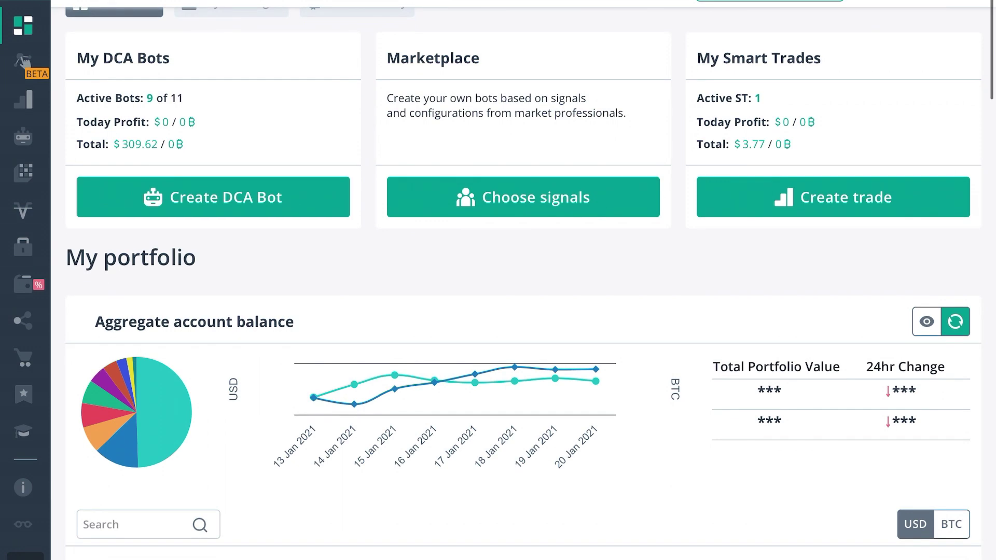
scroll(523, 280, up, 1)
scroll(529, 283, down, 7)
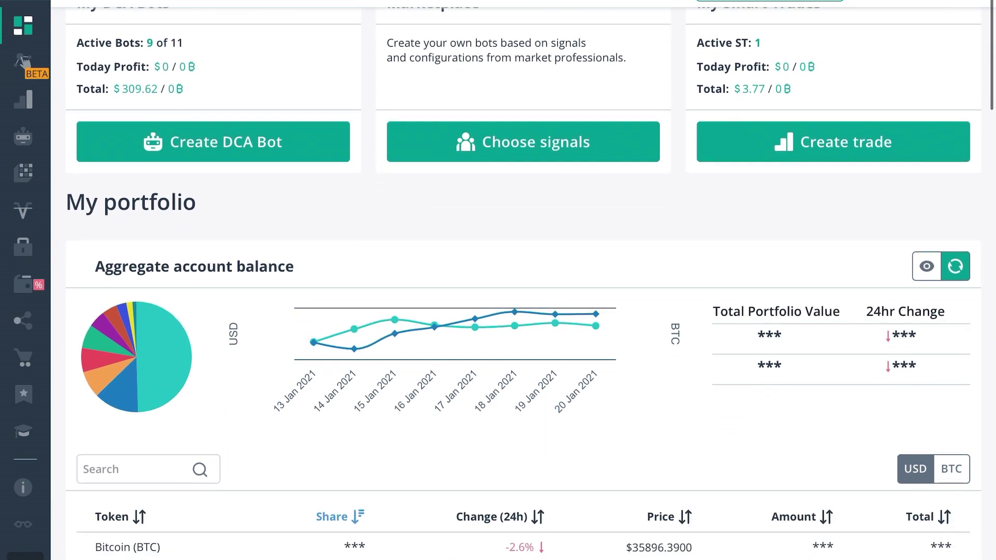
scroll(523, 284, down, 2)
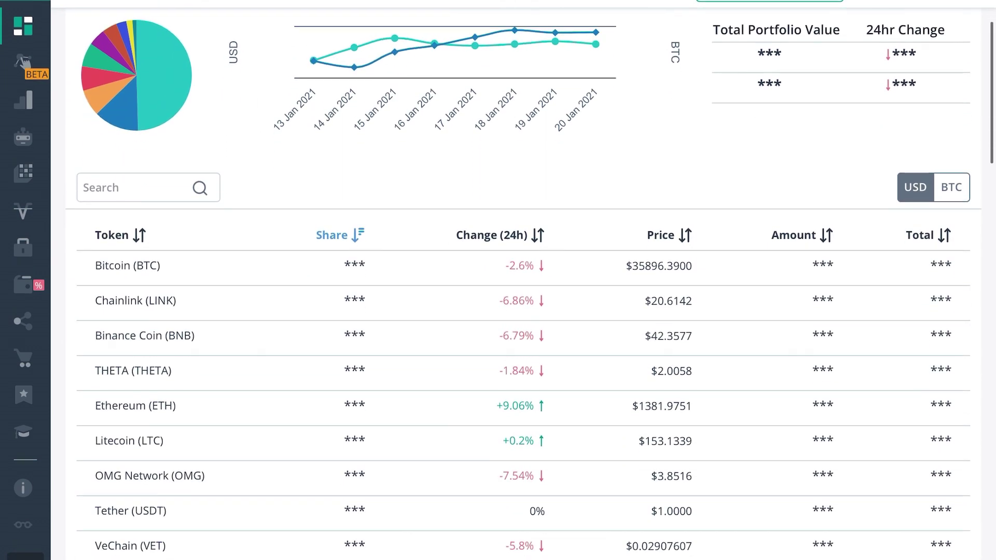